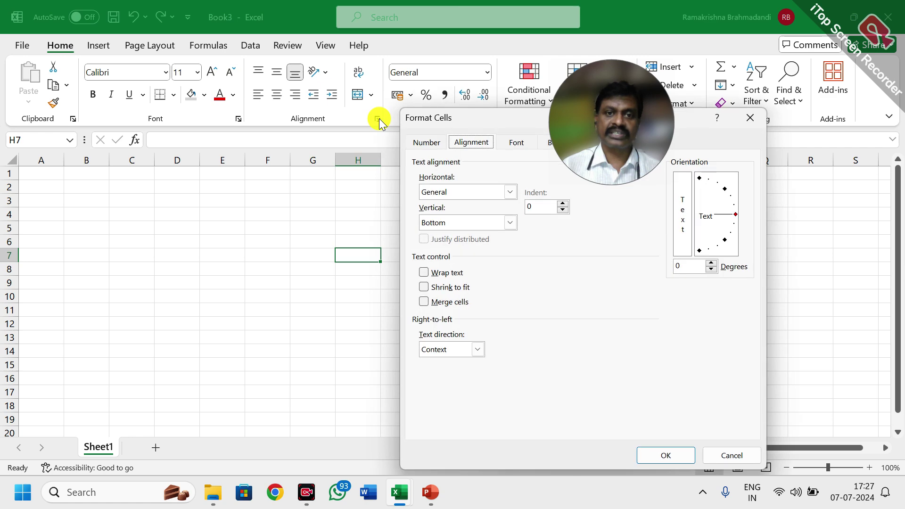
View the alignment settings in the Format Cells dialog, dismissing and reopening the dialog once before closing it.
drag(469, 115, 236, 84)
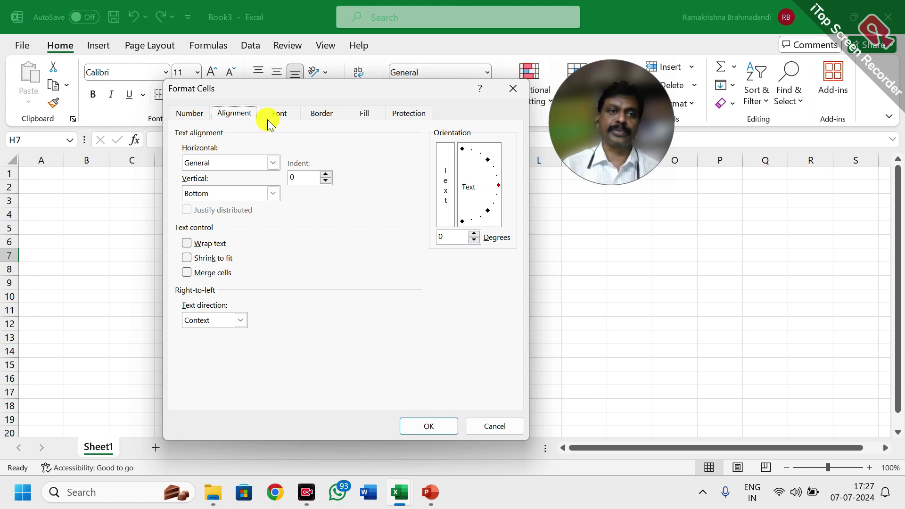
click(497, 426)
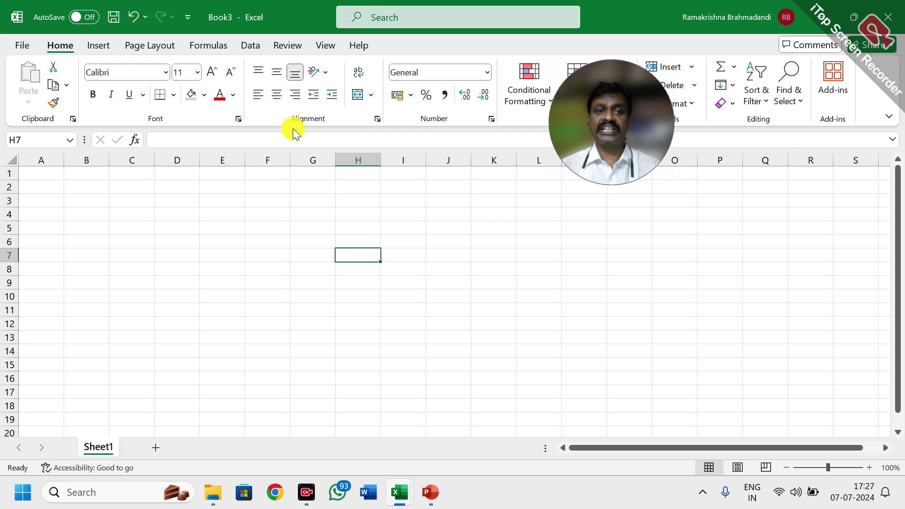
click(377, 120)
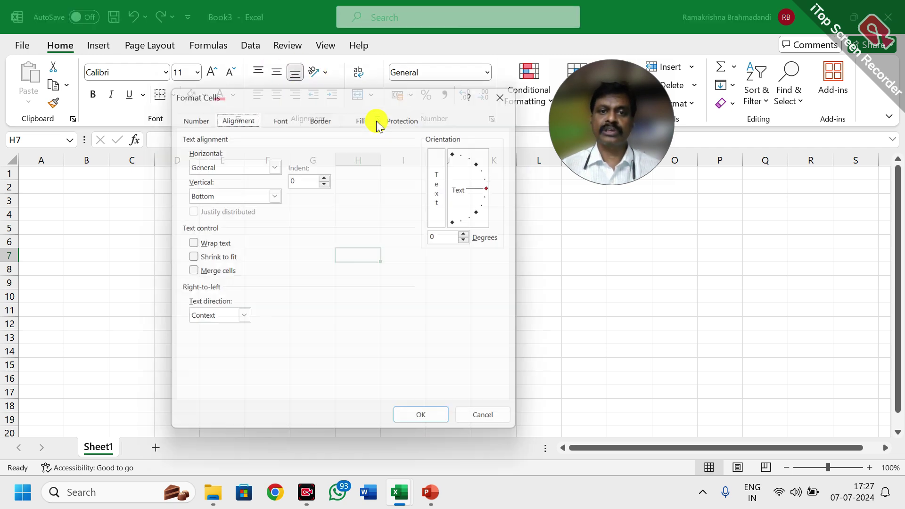
click(507, 95)
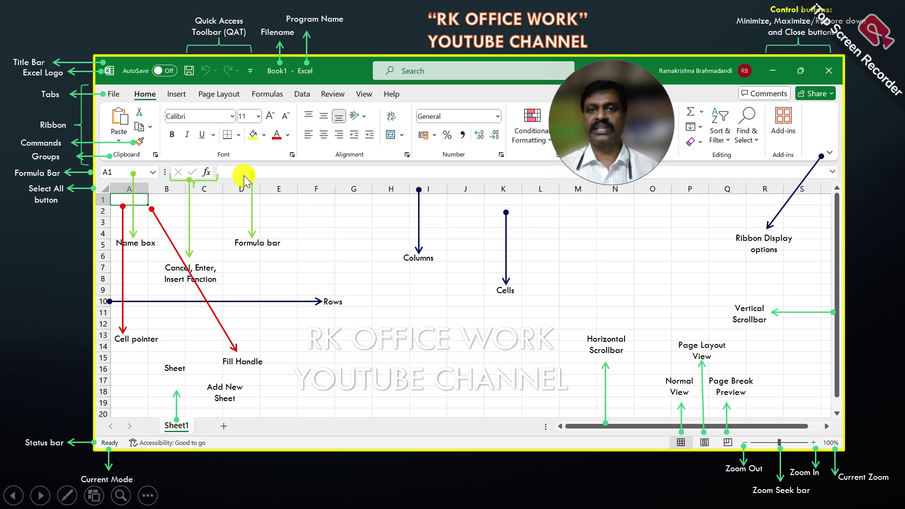
Switch back to the Excel workbook and start a name, then the word "enter", in cell E5, cancelling each entry.
key(alt+Tab)
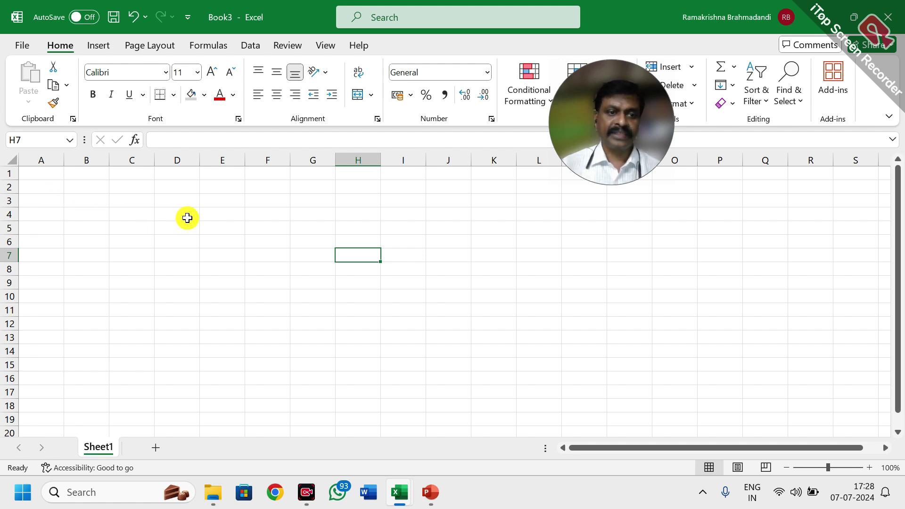
click(203, 227)
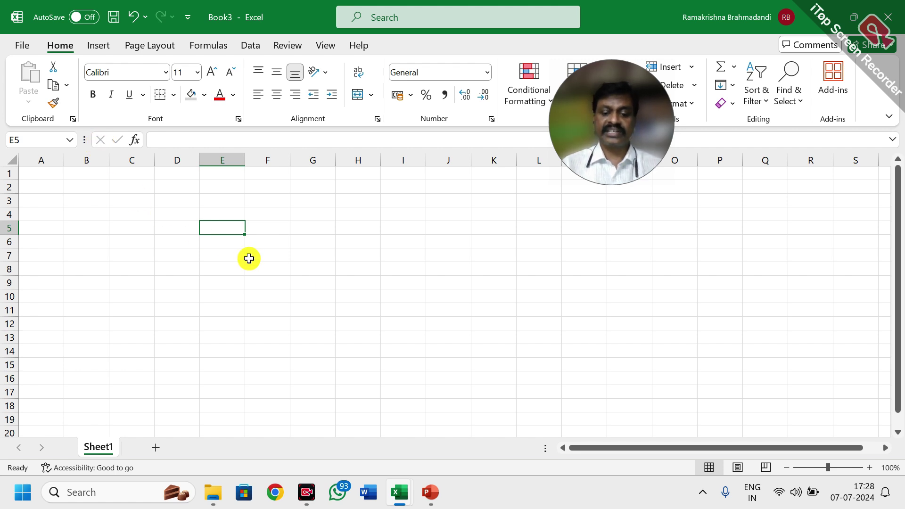
text(rama)
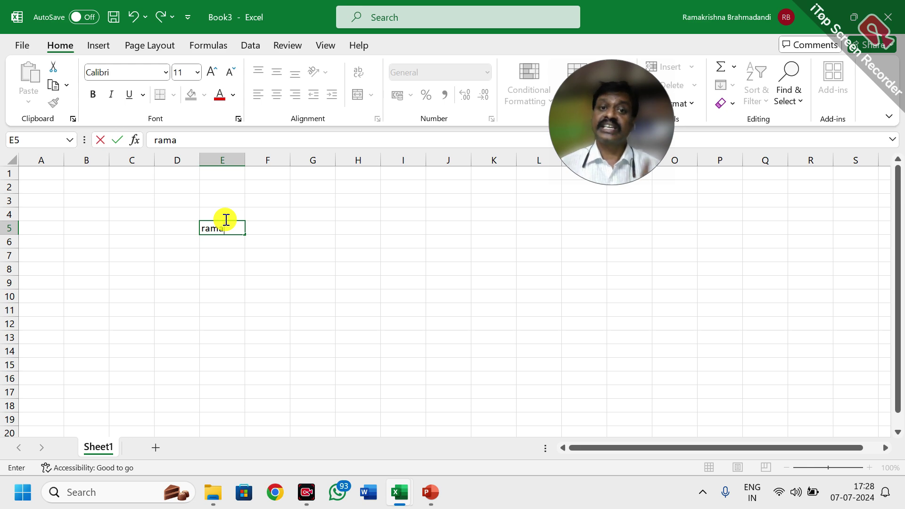
key(Escape)
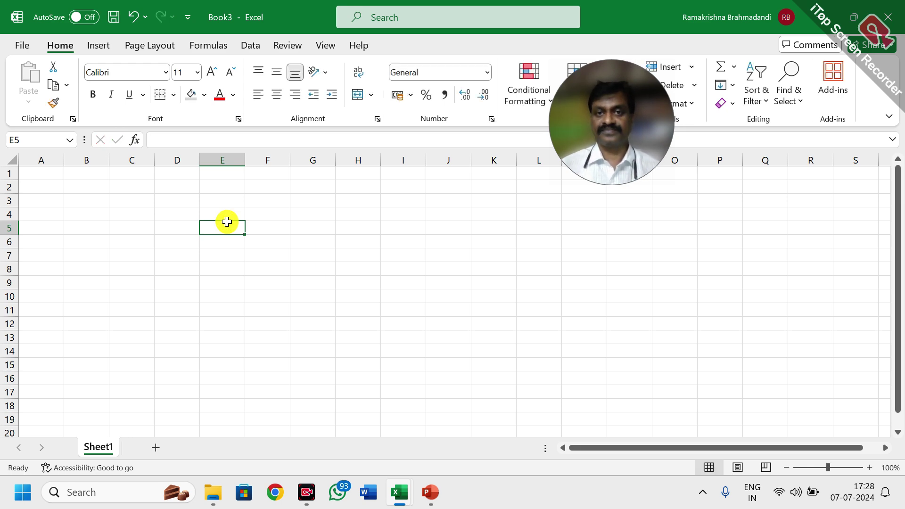
text(enter)
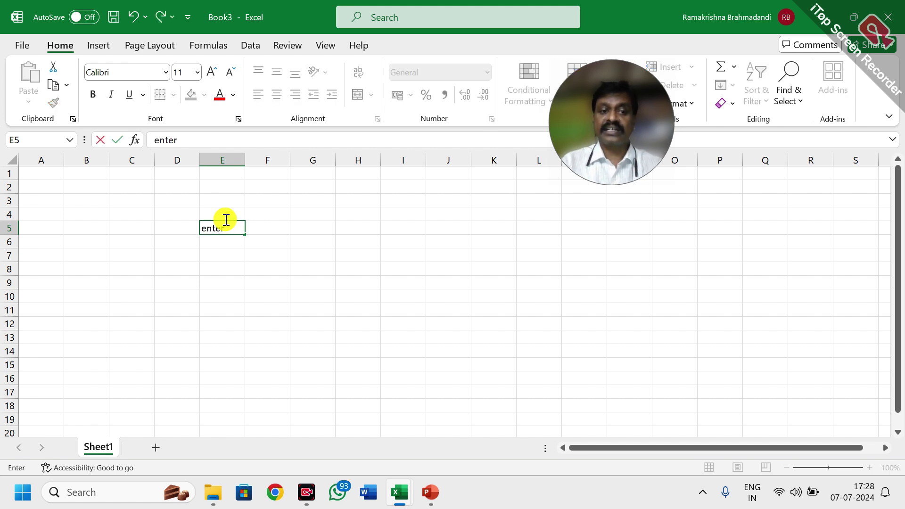
click(101, 141)
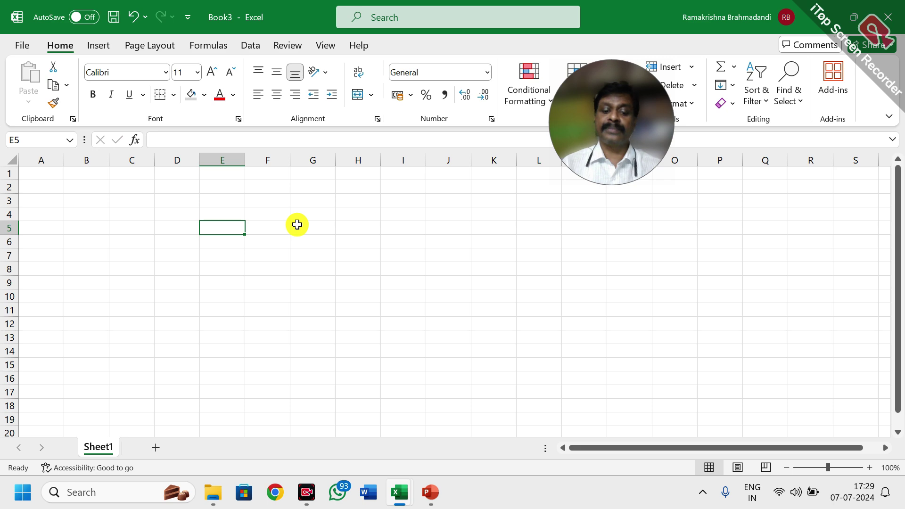
Enter the two parts of the sample name in cells E5 and E6.
text(rama)
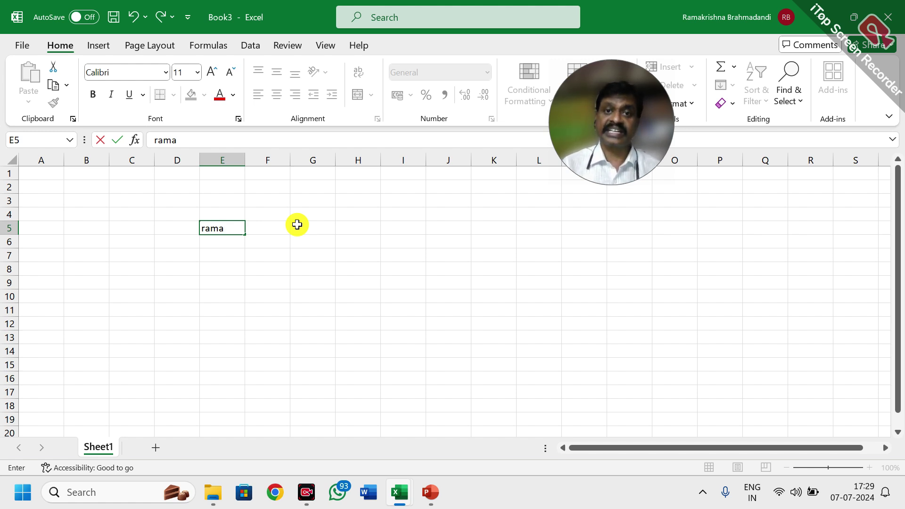
key(Return)
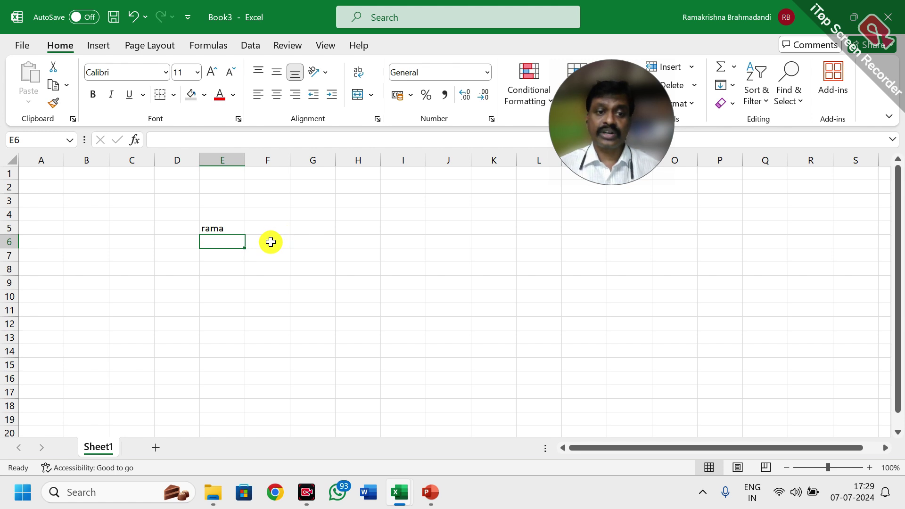
text(krishna)
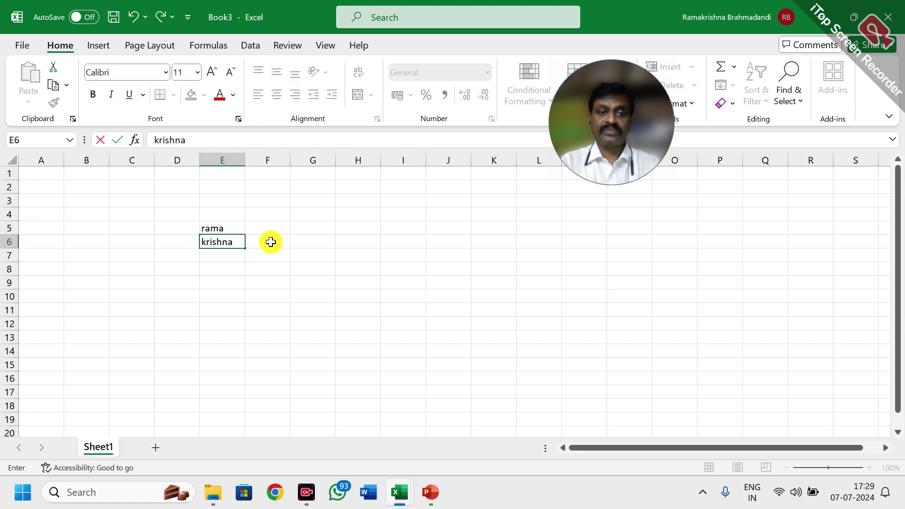
click(118, 139)
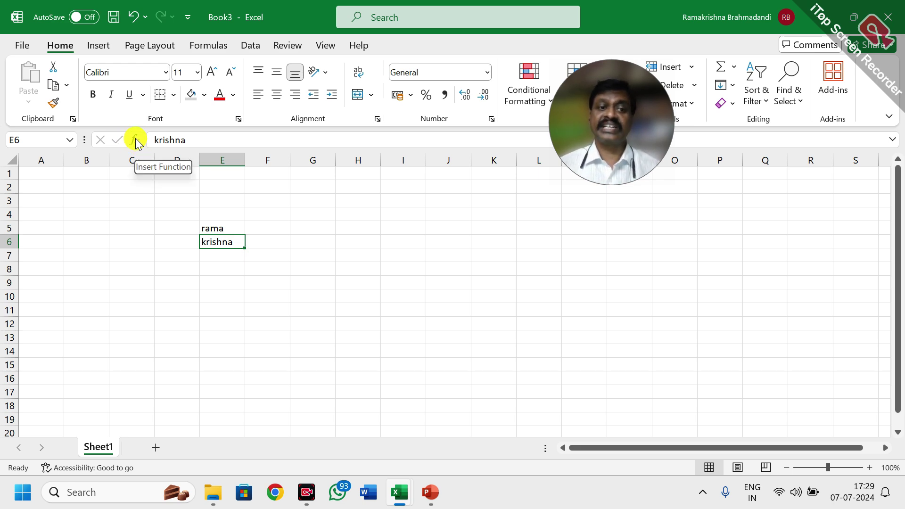
Insert a SUM function in cell G6 with 5 as Number1 and 2 as Number2.
click(322, 238)
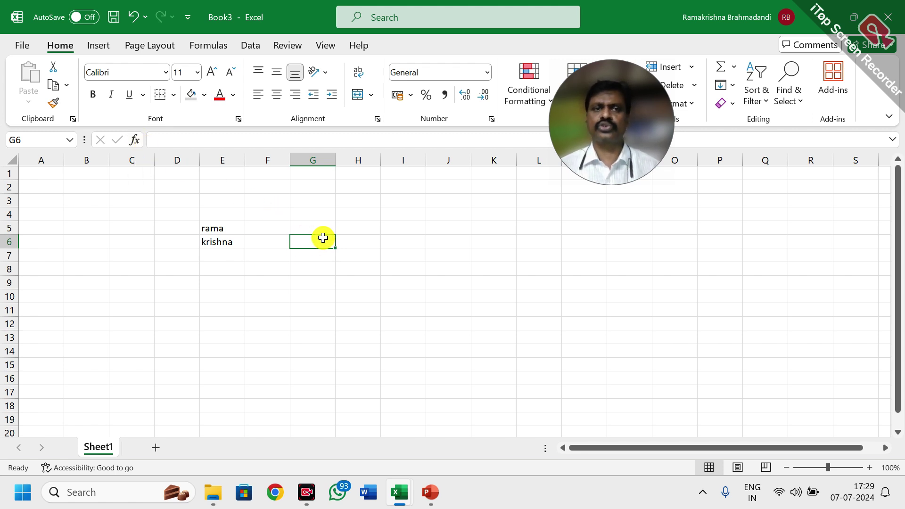
click(134, 140)
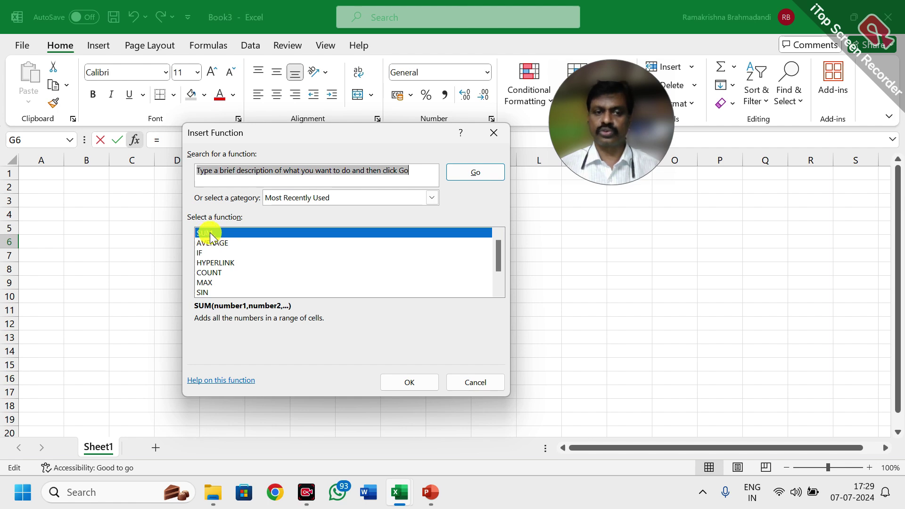
click(394, 379)
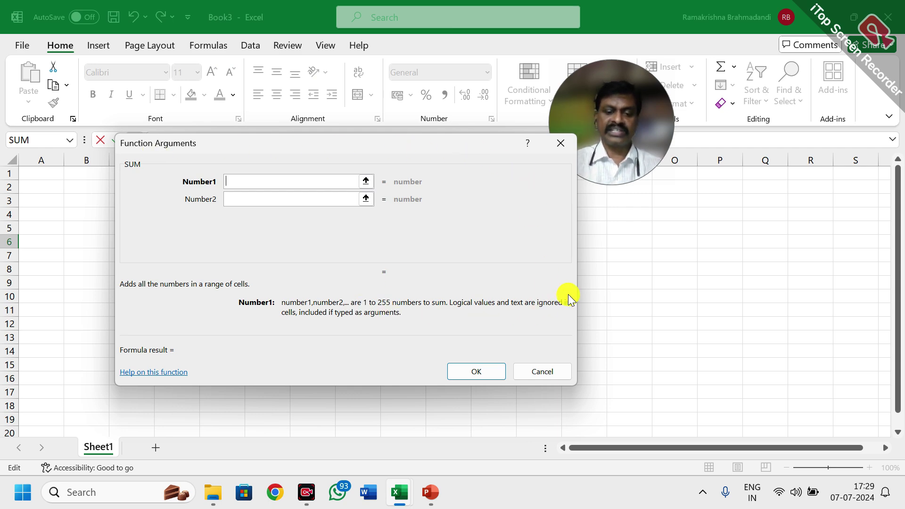
text(5q)
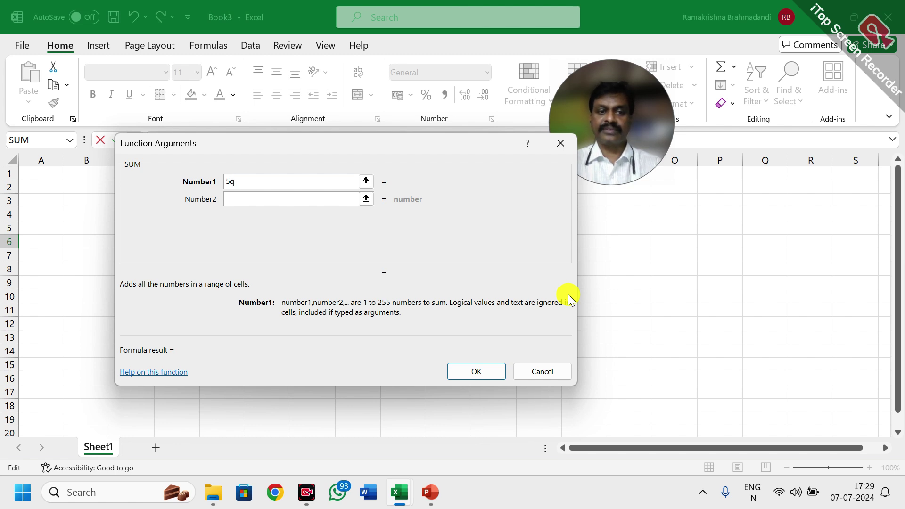
key(BackSpace)
key(Tab)
text(2)
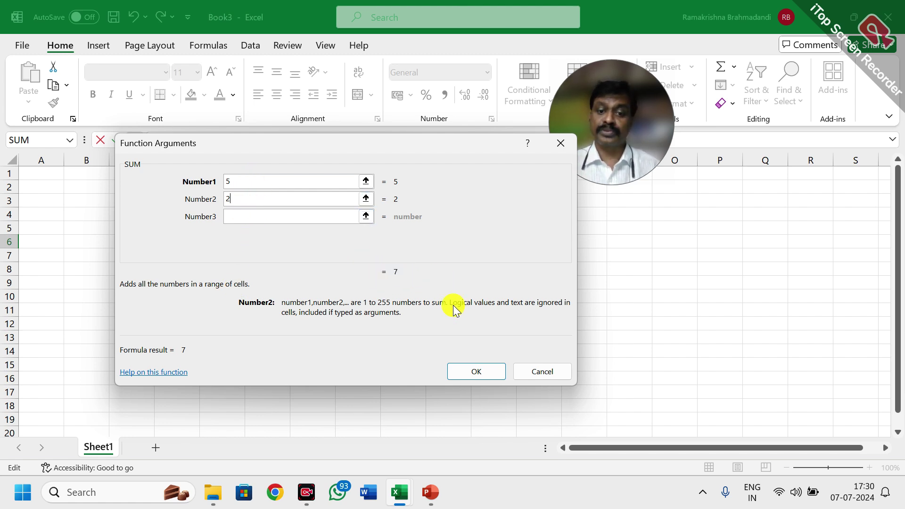
click(473, 371)
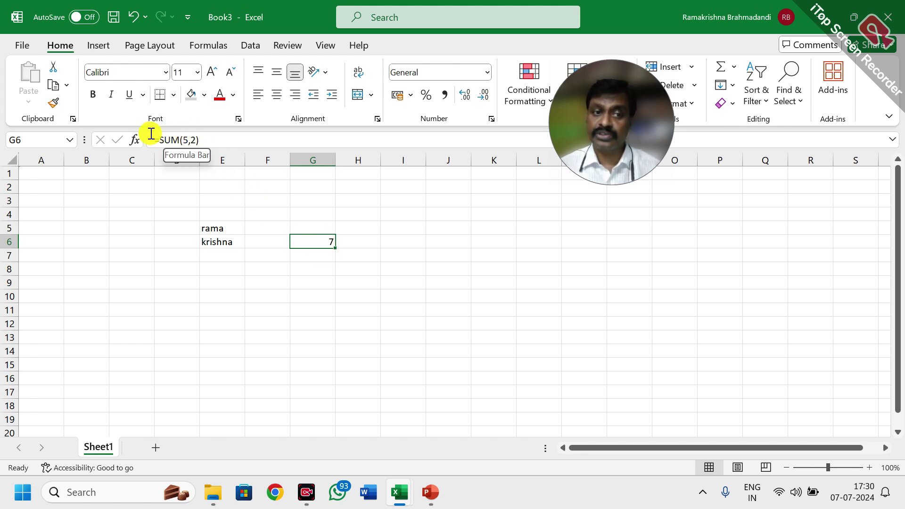
Compare the formula bar contents of cells E5, E6 and G6.
click(217, 224)
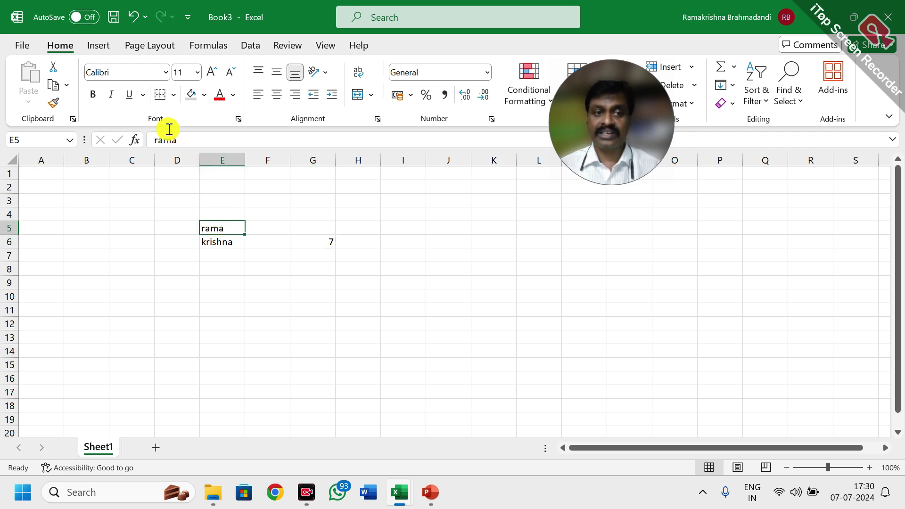
click(208, 240)
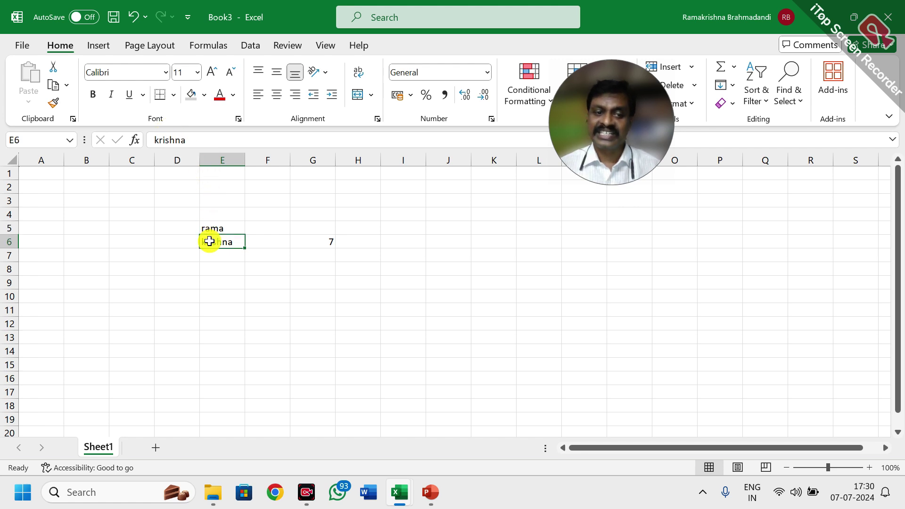
click(318, 238)
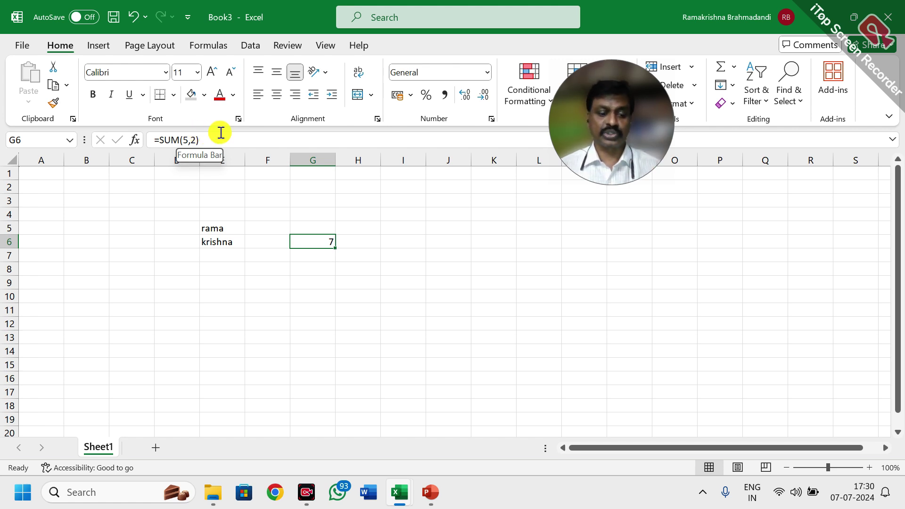
Check the PowerPoint slide, return to Excel, and select all worksheet cells two times, clearing the selection each time.
key(alt+Tab)
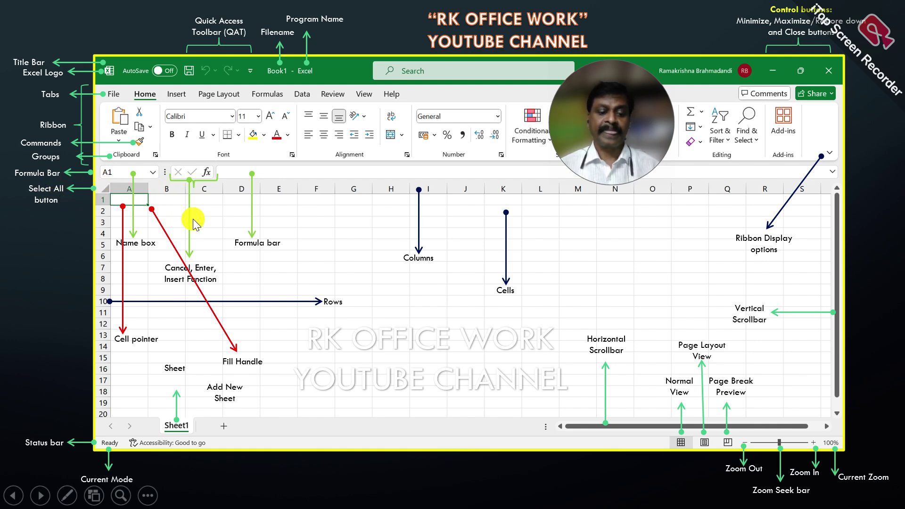
key(alt+Tab)
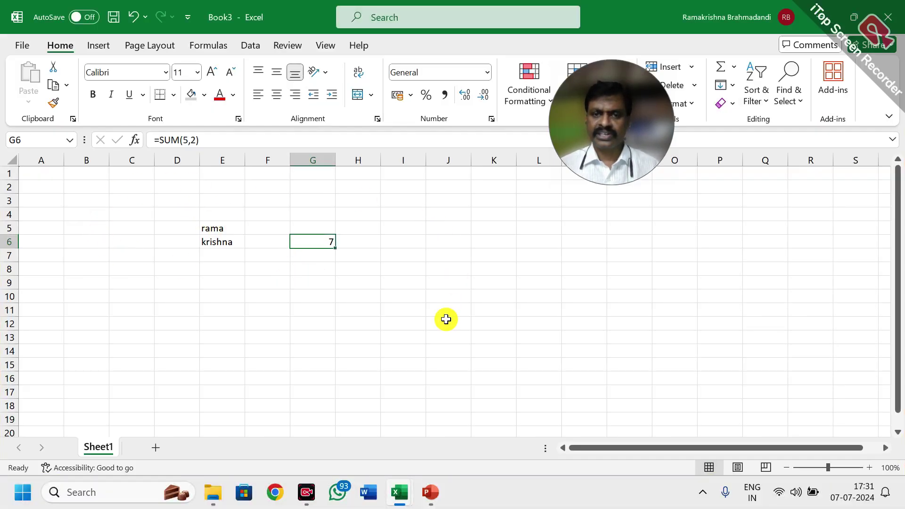
click(361, 303)
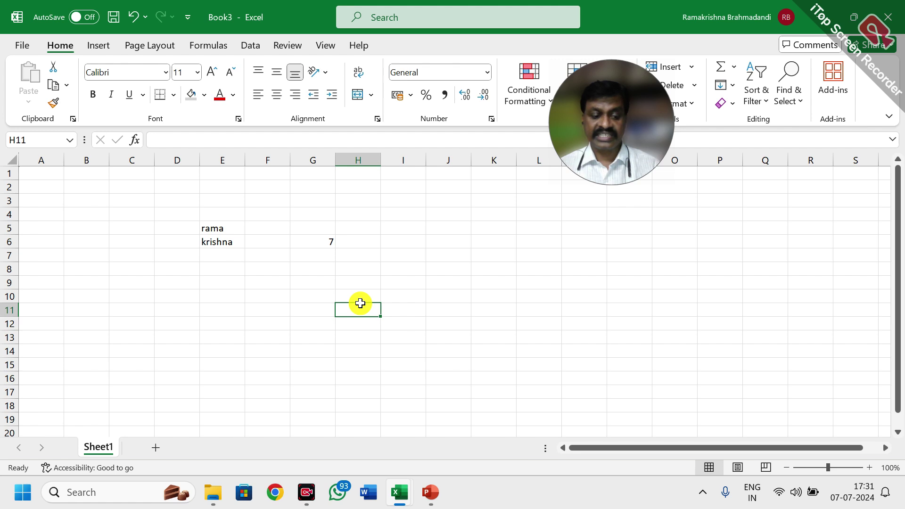
key(ctrl+a)
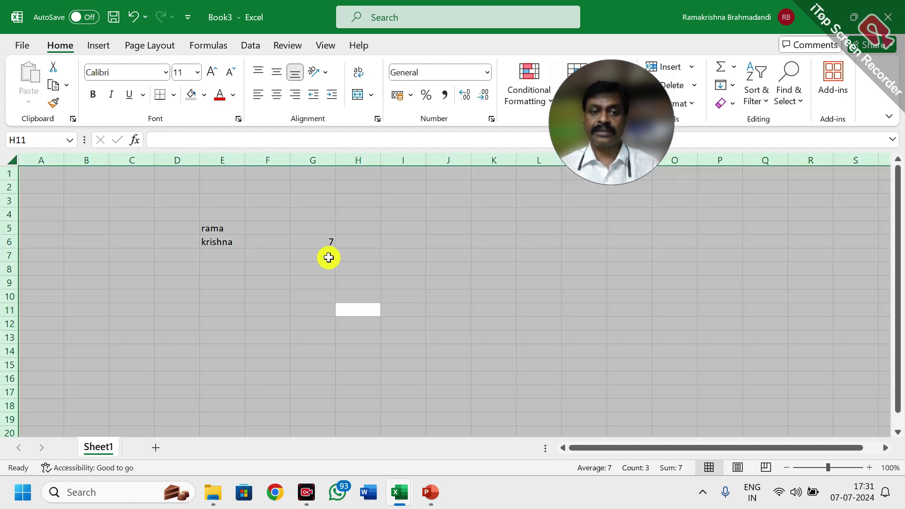
click(382, 266)
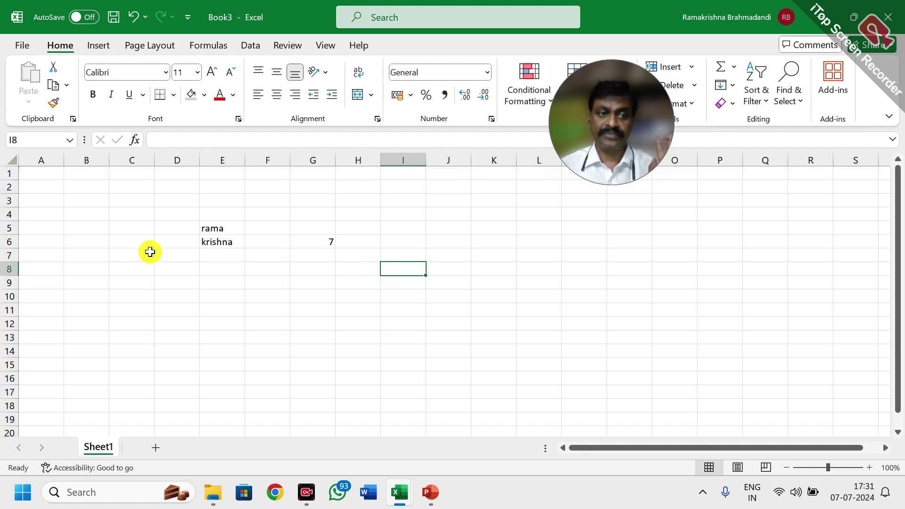
click(10, 154)
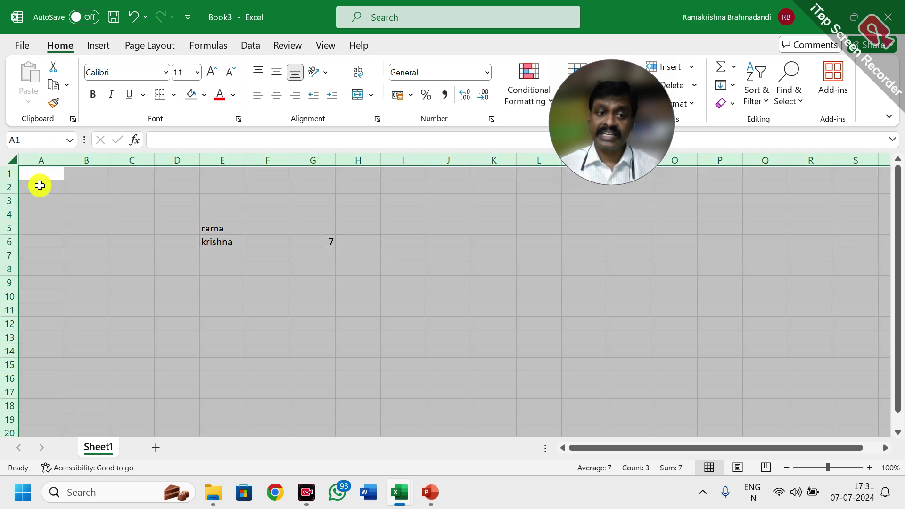
click(274, 330)
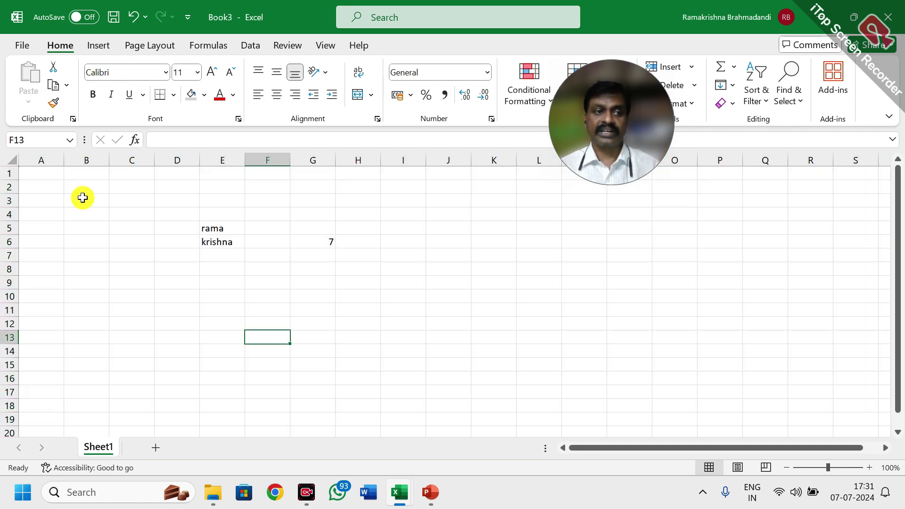
Check the PowerPoint slide again, set Excel's ribbon to show tabs only, and temporarily display the Home commands.
key(alt+Tab)
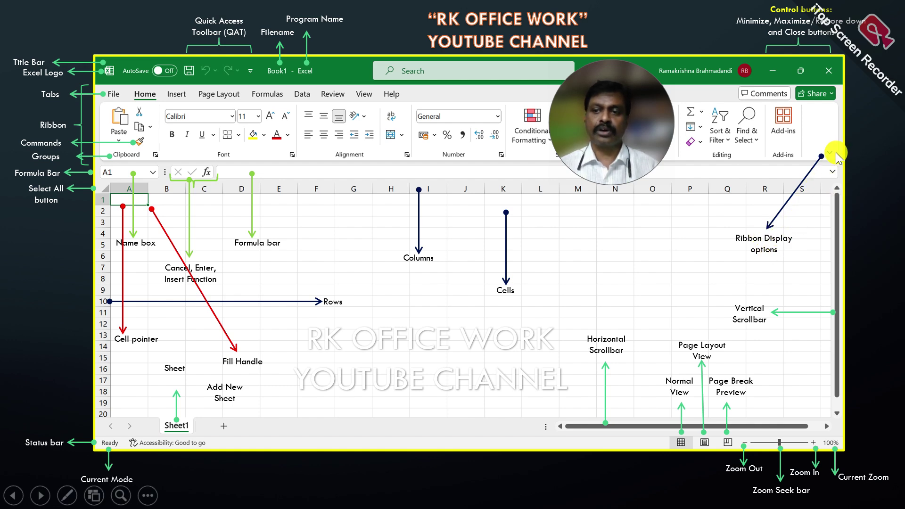
key(alt+Tab)
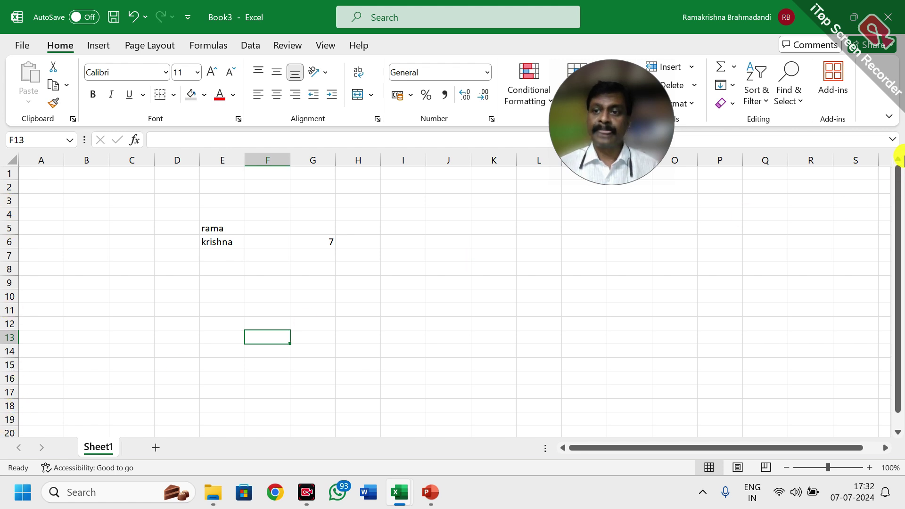
click(890, 117)
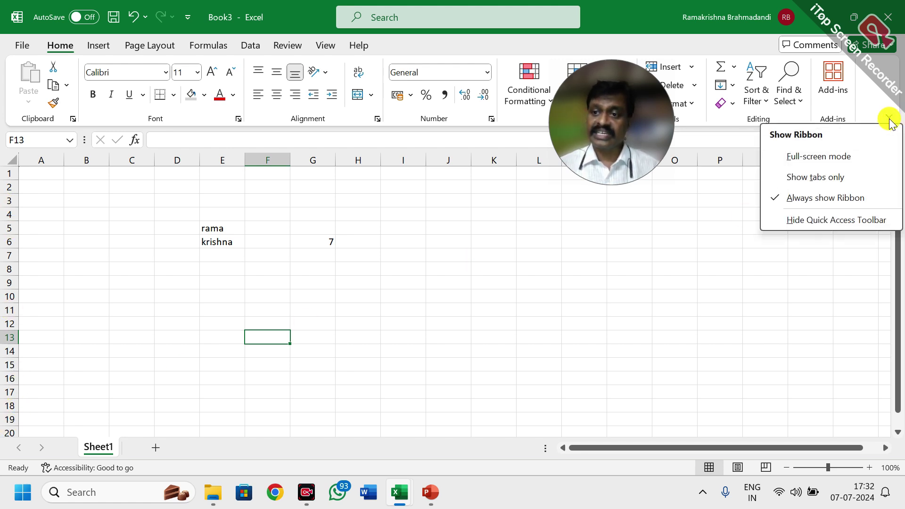
click(820, 178)
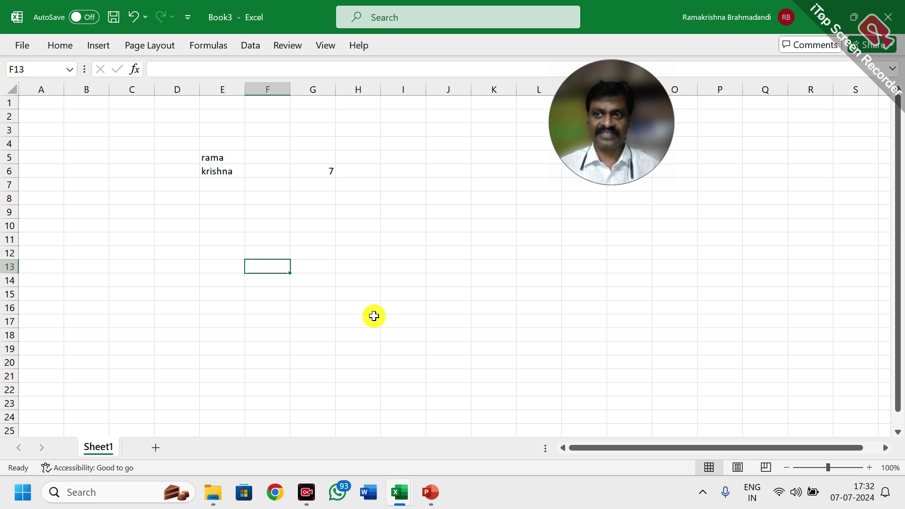
click(59, 47)
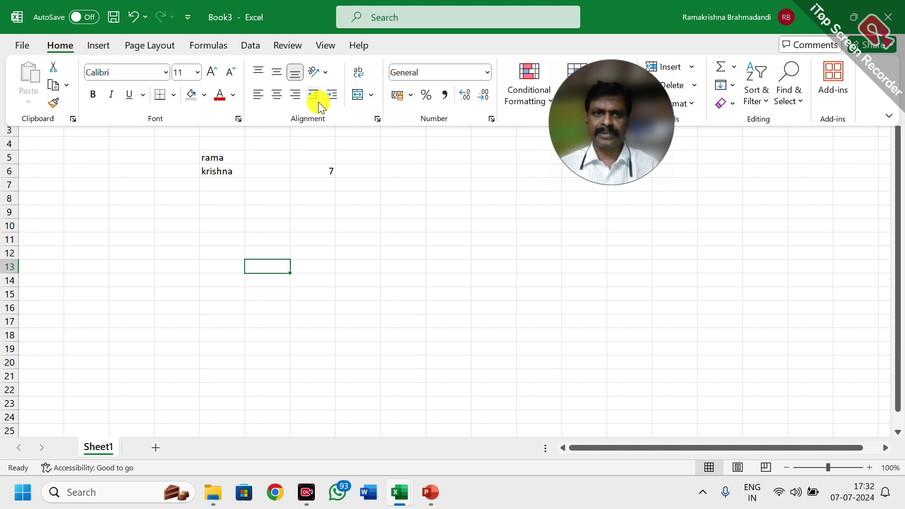
Collapse the temporary ribbon, redisplay the Home commands, and switch the ribbon to full-screen mode.
click(246, 222)
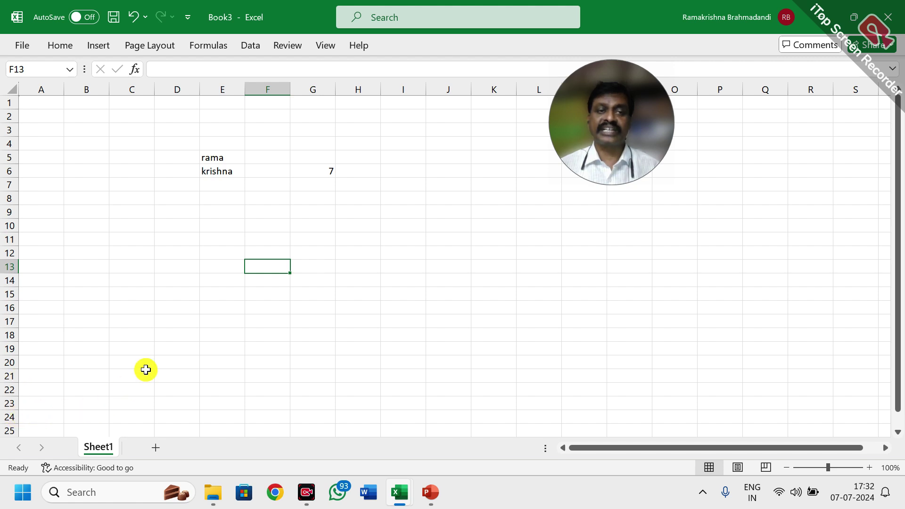
click(64, 46)
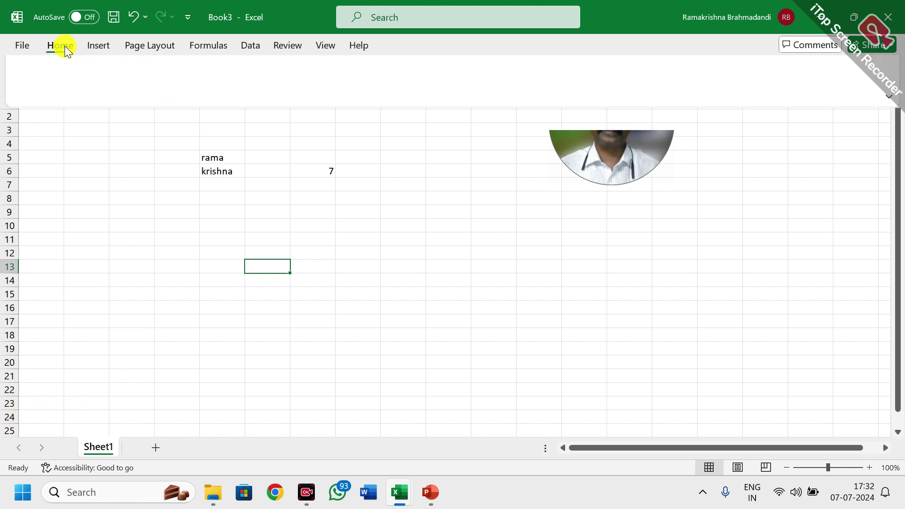
click(890, 117)
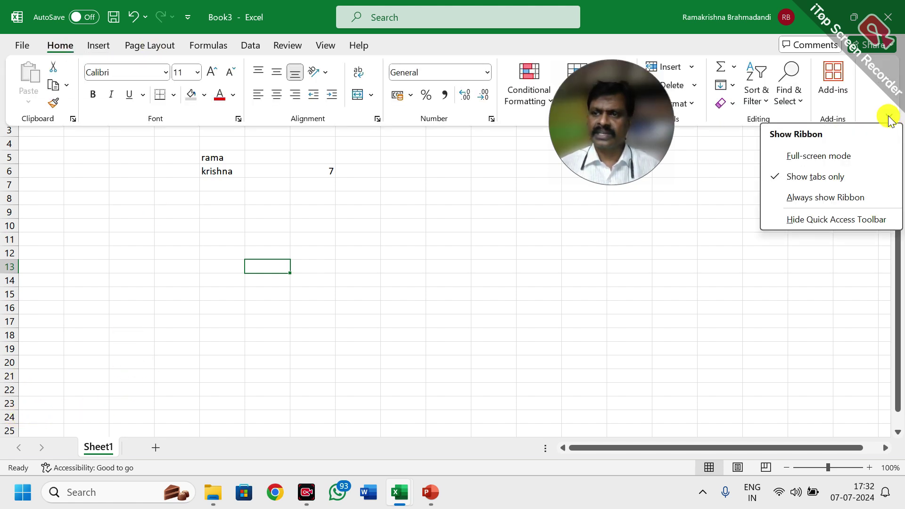
click(819, 157)
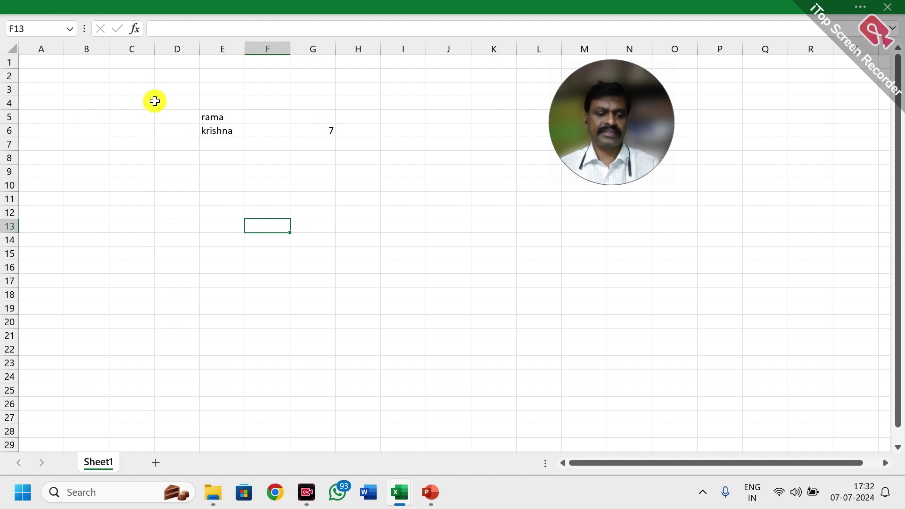
Reveal the hidden ribbon from full-screen mode and set it to always show.
key(alt)
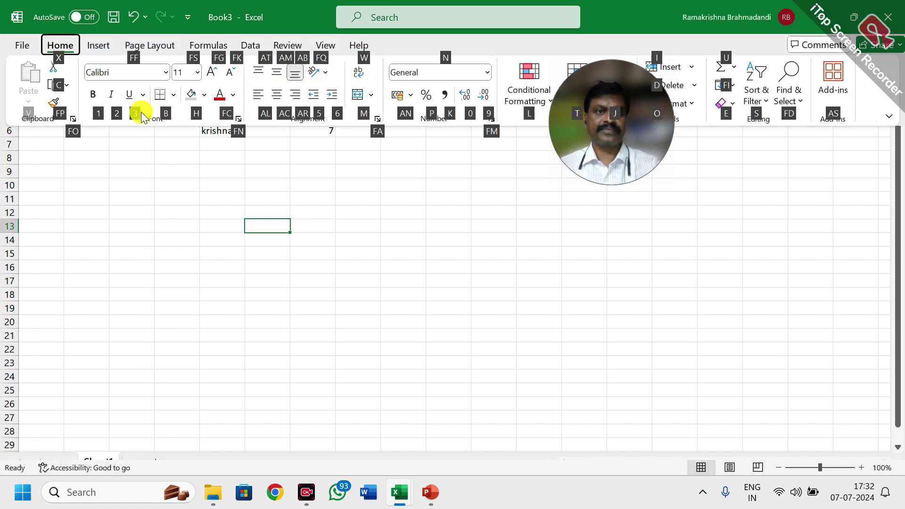
click(889, 118)
click(833, 199)
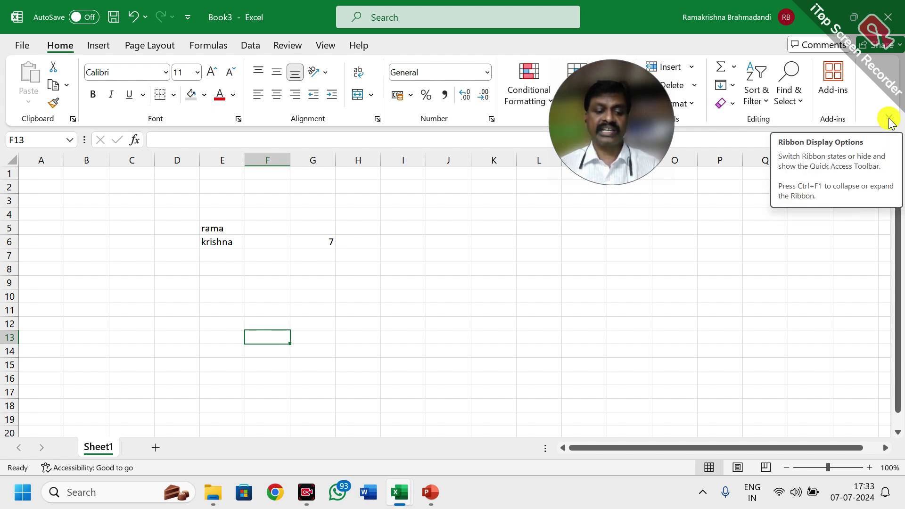
Check the PowerPoint slide, return to Excel, and enter sdsa in cell J50.
key(alt+Tab)
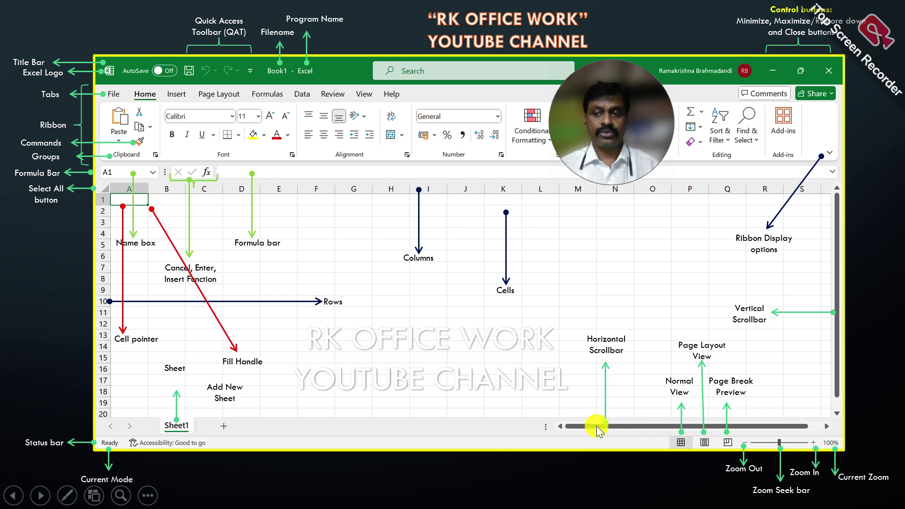
key(alt+Tab)
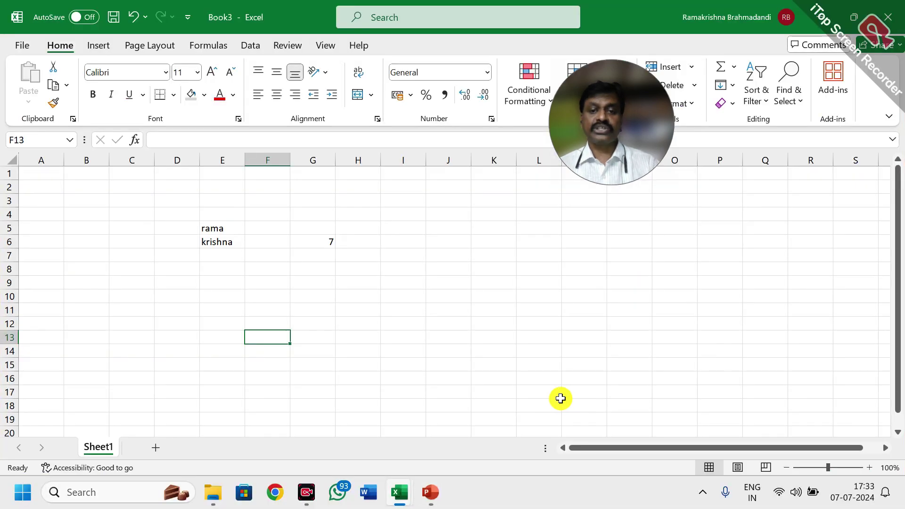
scroll(471, 332, down, 1)
scroll(470, 332, down, 11)
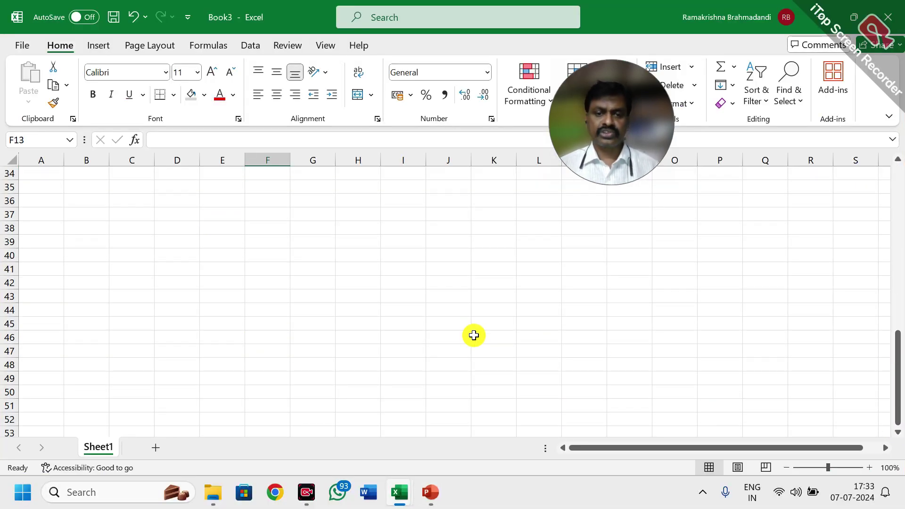
click(453, 387)
text(sdsa)
click(519, 376)
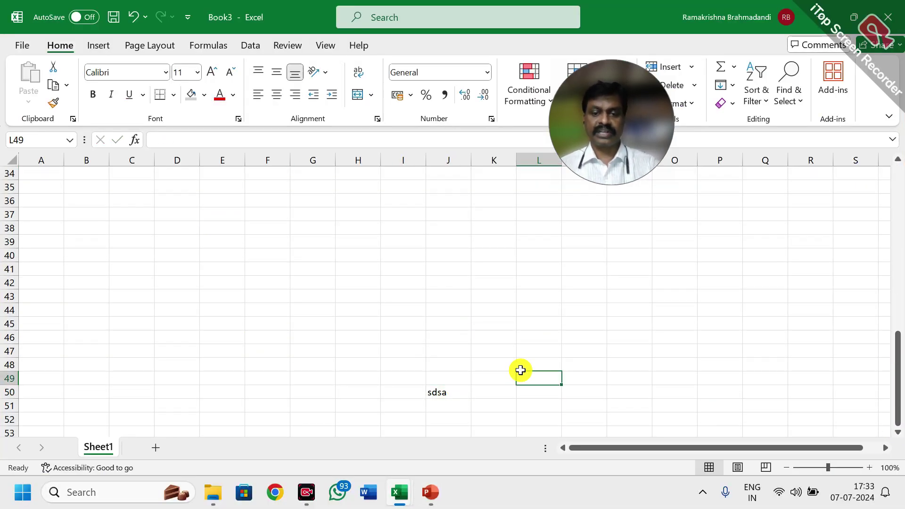
Browse the worksheet vertically from the first rows down to about row 31 and back up to row 1.
drag(899, 371, 899, 189)
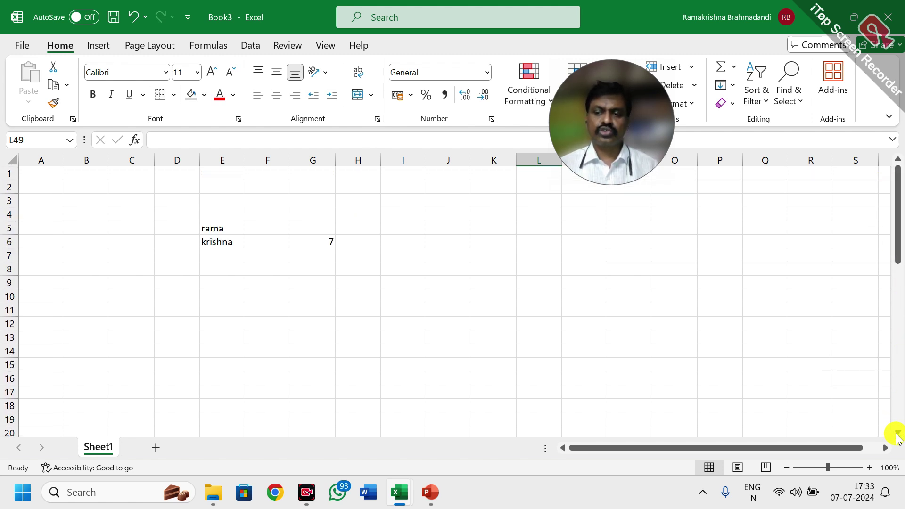
click(899, 432)
click(899, 432)
click(899, 432)
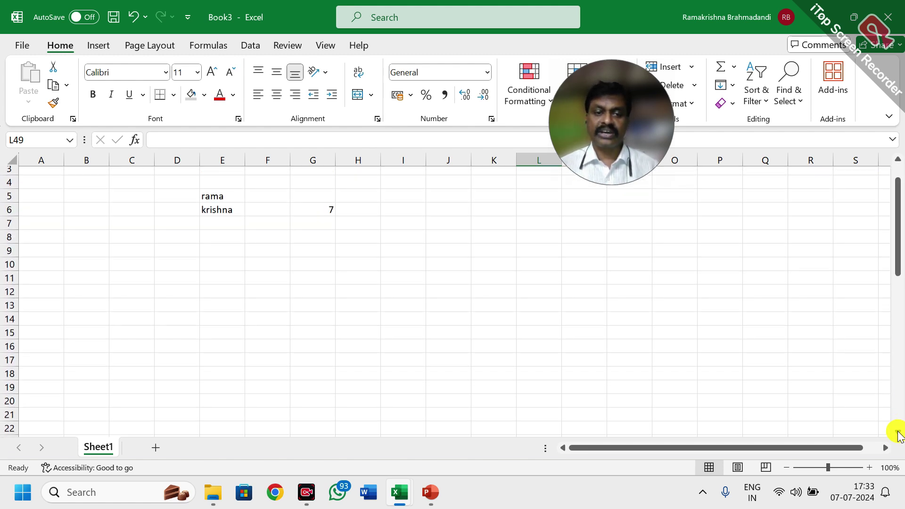
click(899, 432)
click(898, 432)
click(898, 431)
click(898, 432)
click(898, 431)
click(898, 432)
click(898, 432)
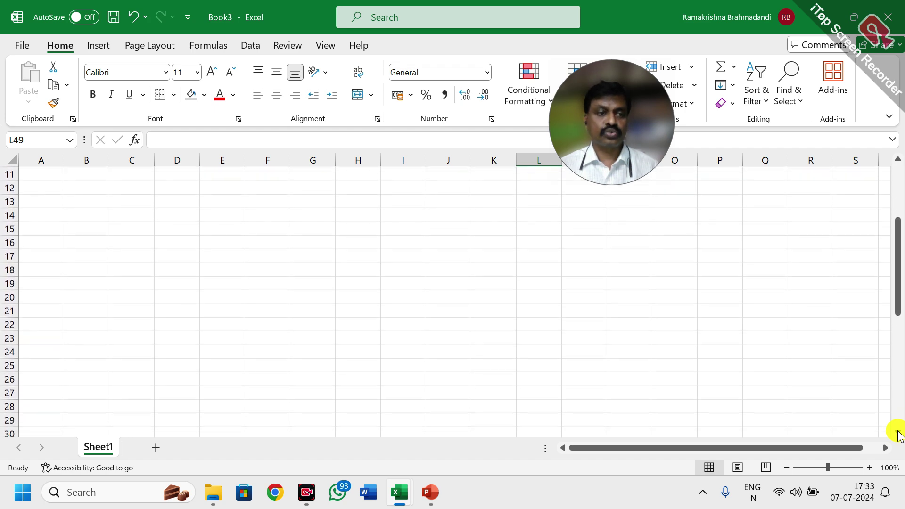
click(898, 432)
click(898, 432)
click(898, 160)
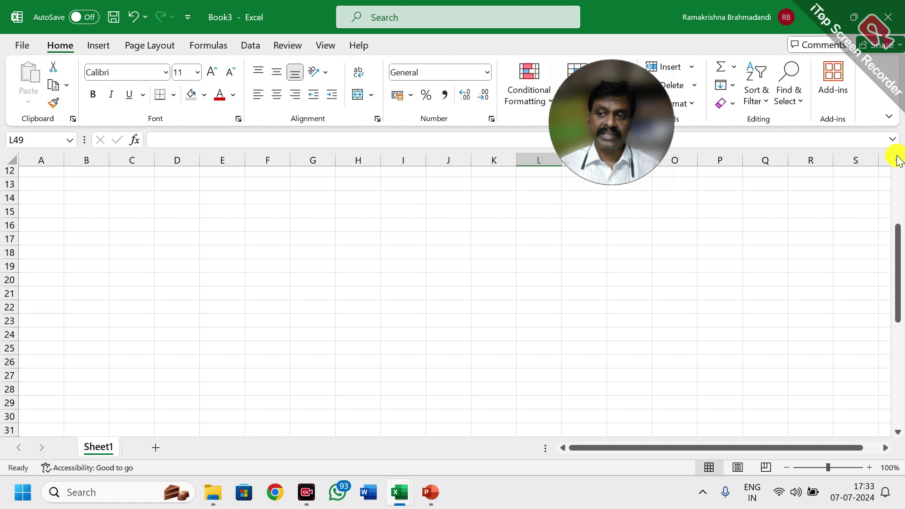
click(898, 160)
click(898, 160)
click(898, 160)
click(898, 159)
click(898, 160)
click(898, 159)
click(898, 160)
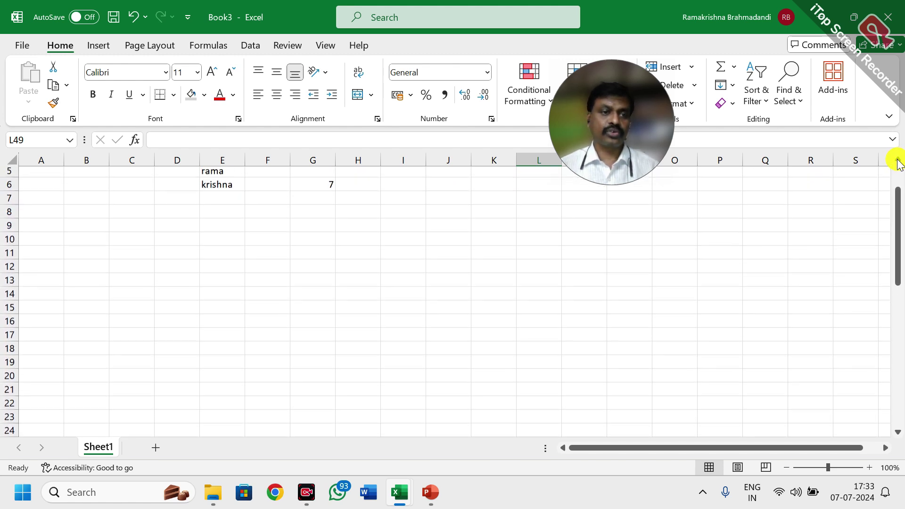
click(898, 159)
click(898, 160)
drag(896, 188, 897, 162)
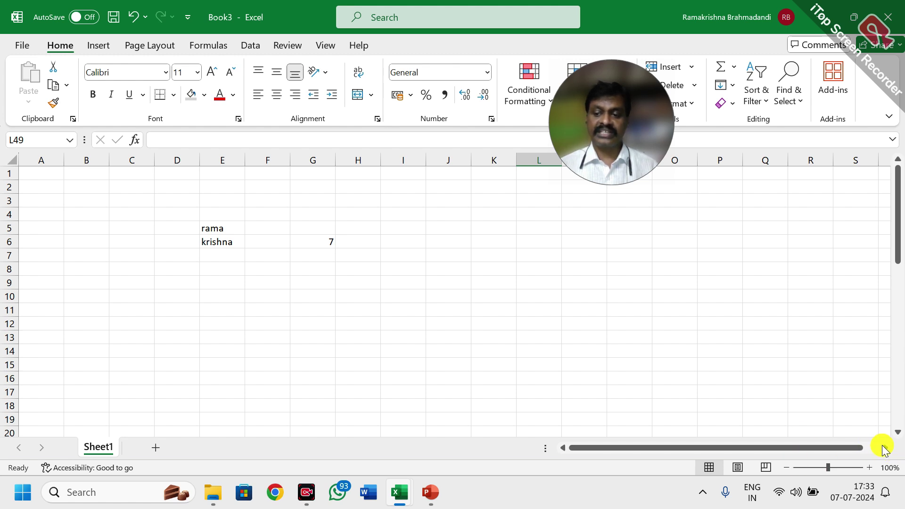
Enter gsdg in cell X12 and return to the worksheet's first columns.
click(883, 448)
click(540, 316)
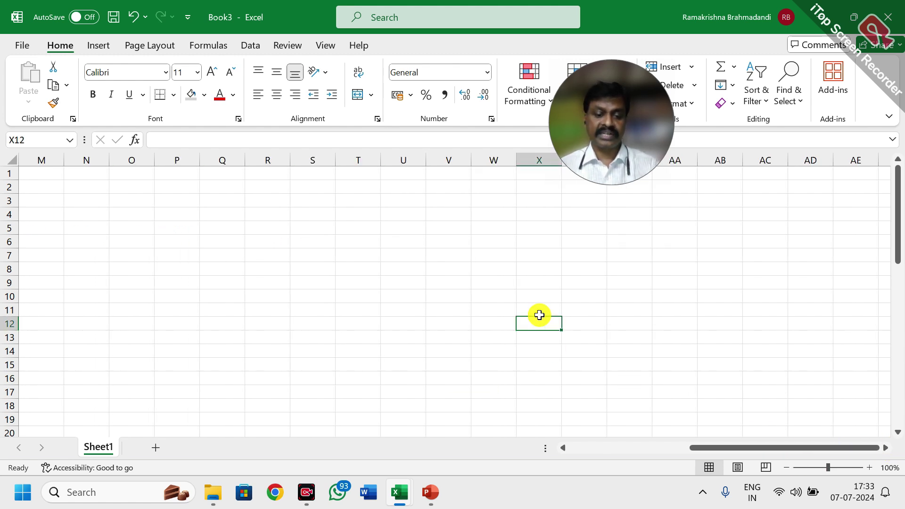
text(gsdg)
click(462, 345)
drag(754, 445, 627, 449)
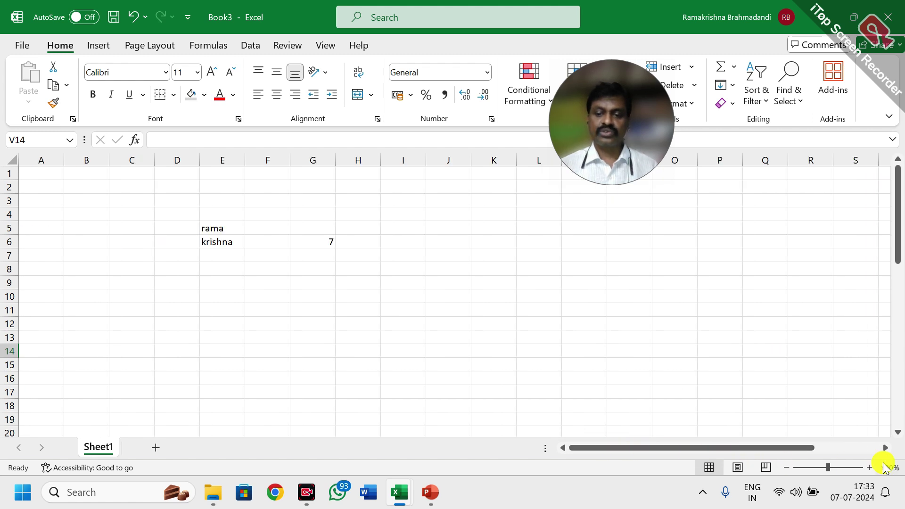
drag(886, 449, 887, 449)
drag(861, 447, 759, 450)
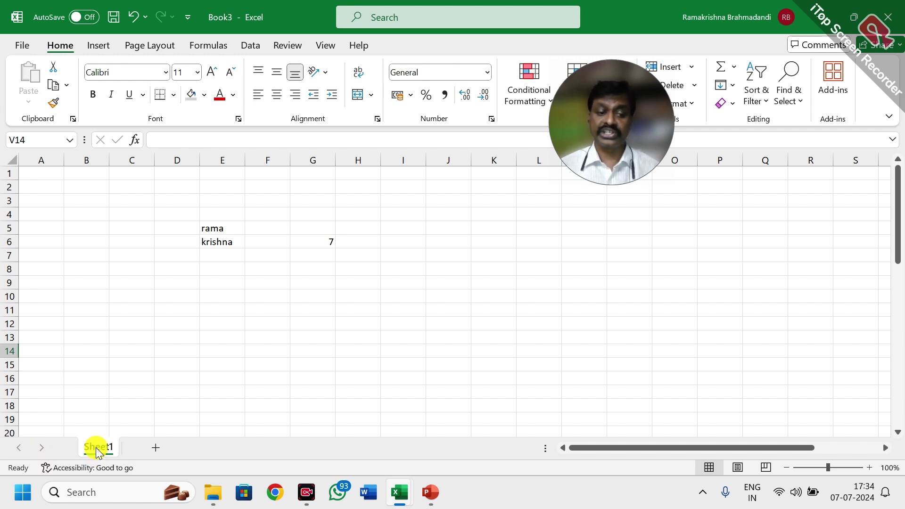
Add eleven new worksheets to the workbook after Sheet1.
click(157, 447)
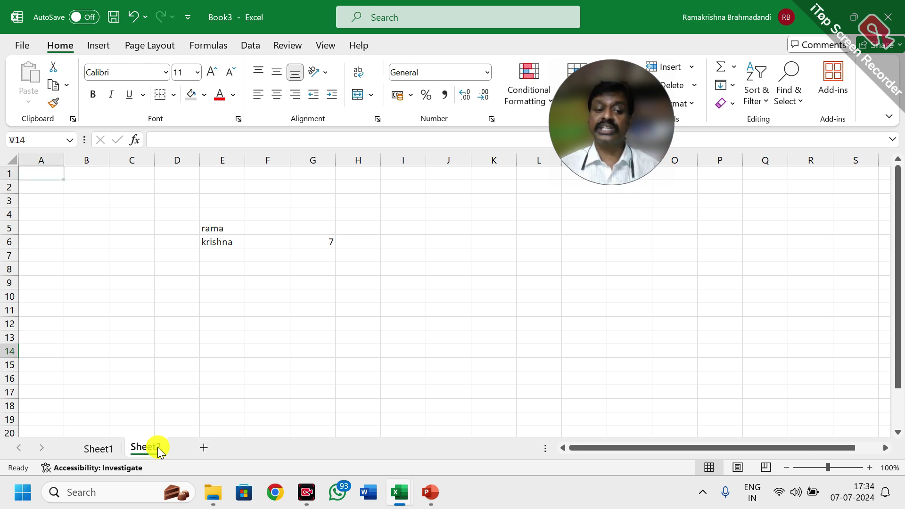
click(202, 448)
click(249, 448)
click(298, 448)
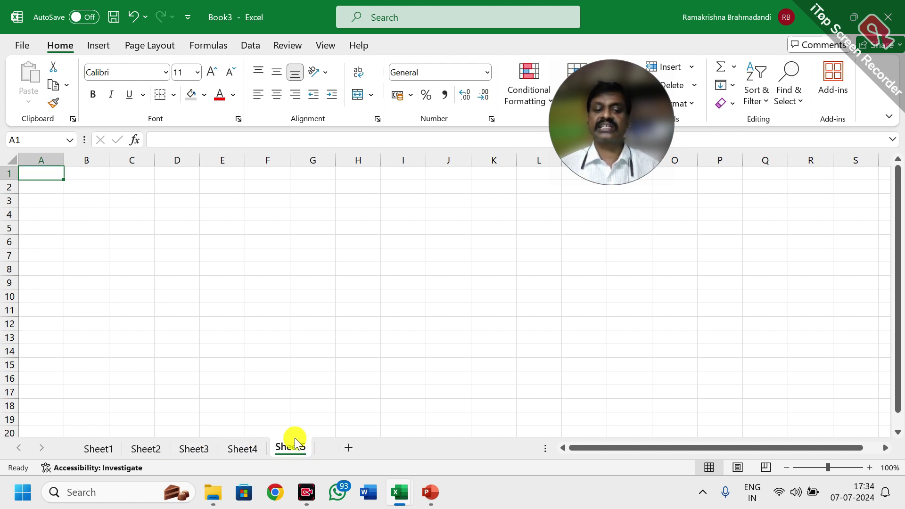
click(347, 447)
click(393, 447)
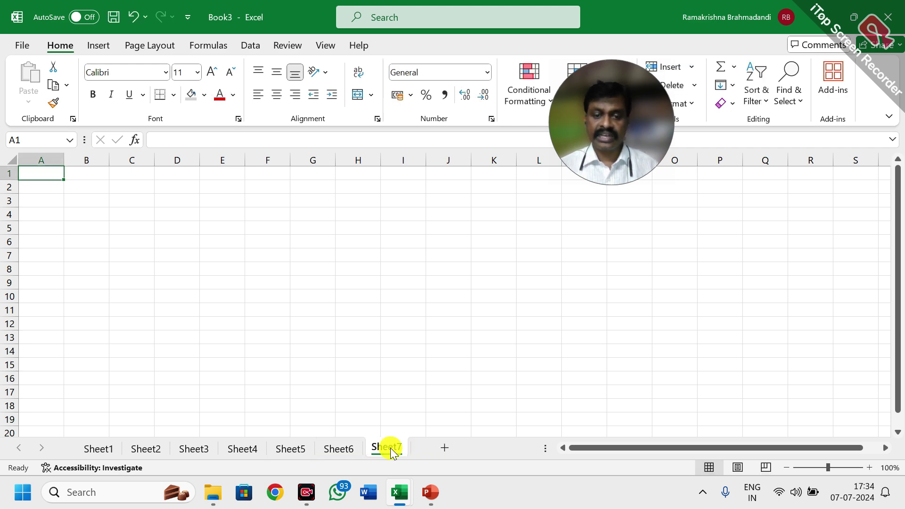
click(442, 448)
click(490, 448)
click(523, 446)
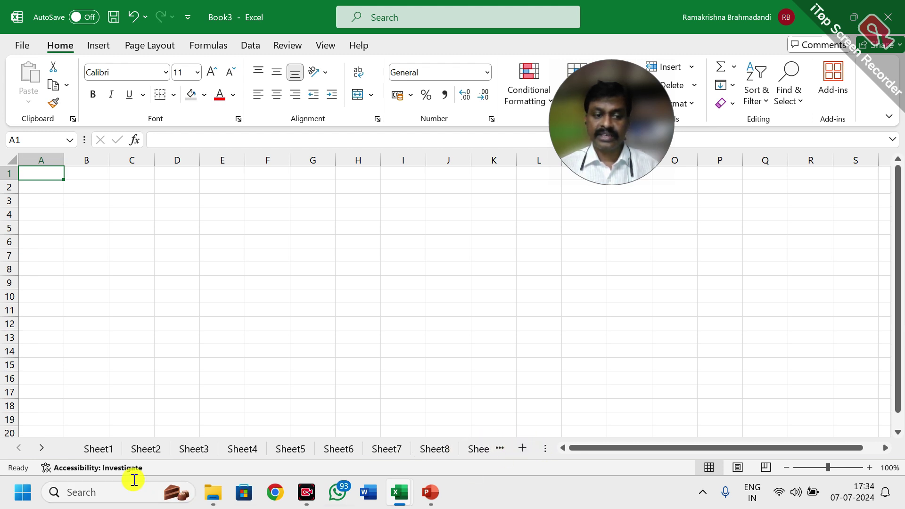
Browse the sheet names forward to Sheet12 and back to Sheet1.
click(43, 451)
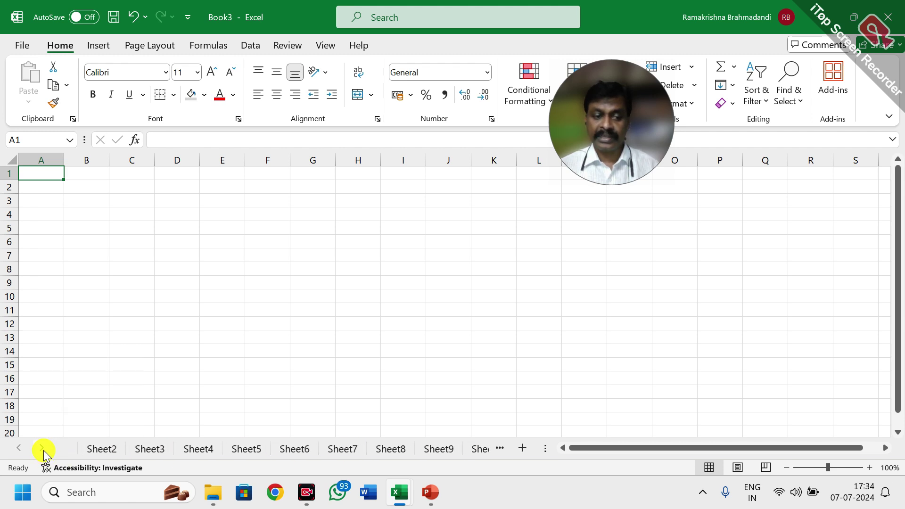
click(43, 450)
click(42, 451)
click(42, 451)
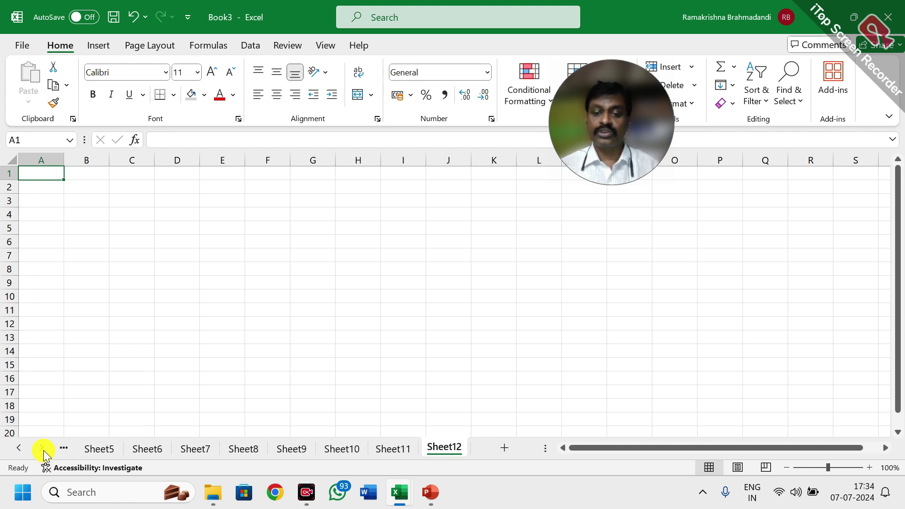
click(19, 448)
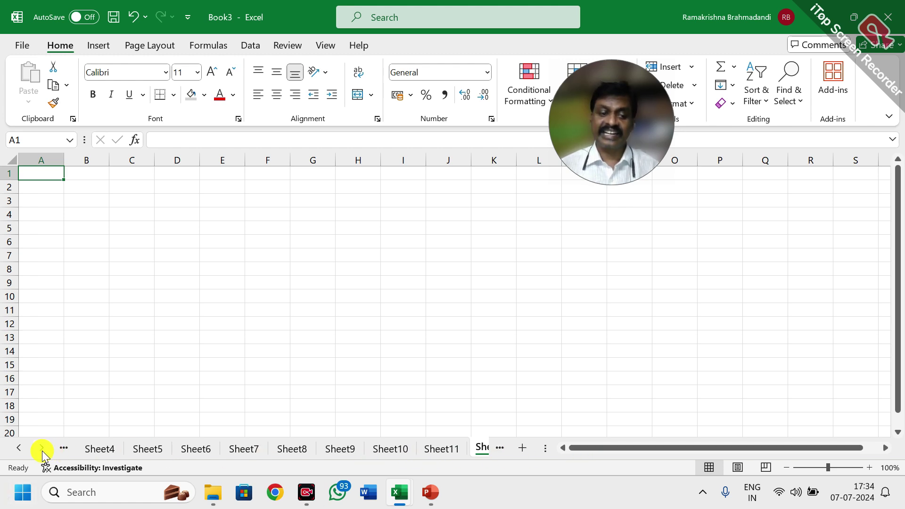
click(16, 449)
click(17, 448)
click(16, 449)
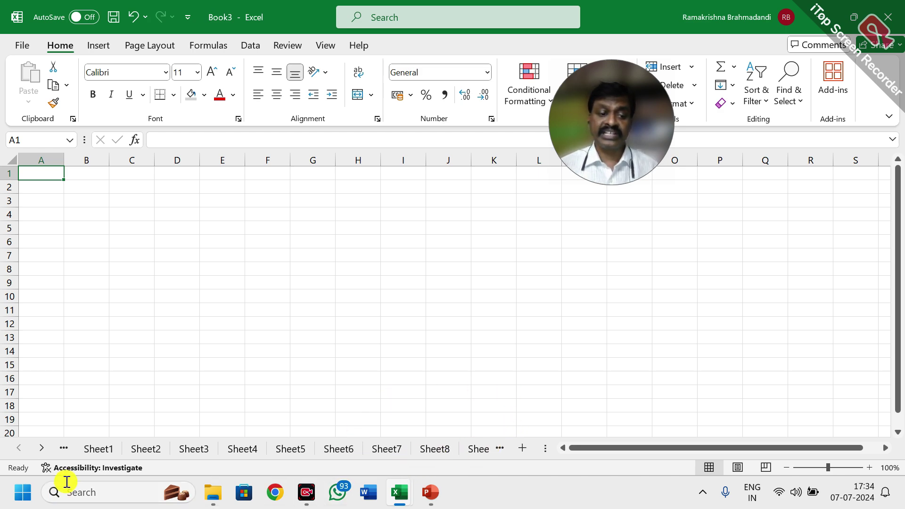
Switch among the sheets from Sheet2 to Sheet6, selecting cell F24 on Sheet6 and cell L11 on Sheet5.
click(140, 454)
click(261, 445)
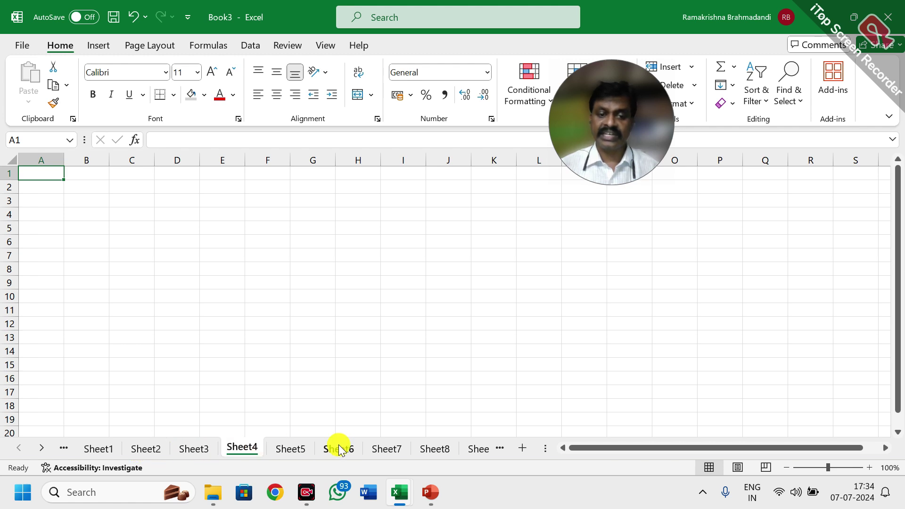
click(345, 446)
scroll(324, 382, down, 3)
click(269, 364)
click(243, 448)
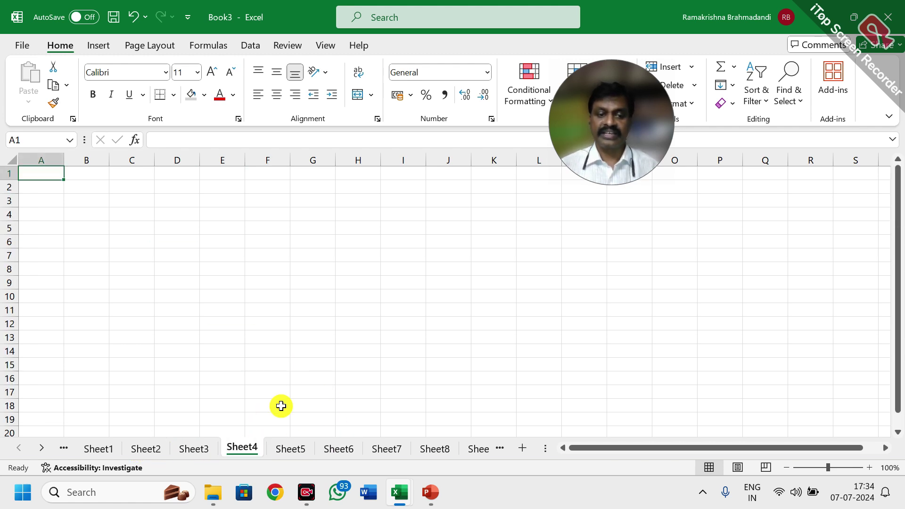
click(241, 284)
click(290, 449)
click(537, 309)
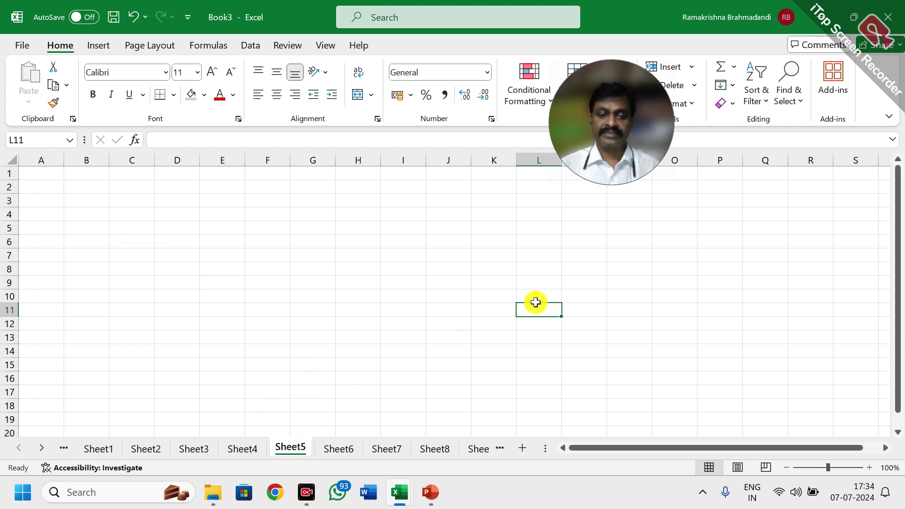
click(208, 449)
click(243, 448)
click(290, 448)
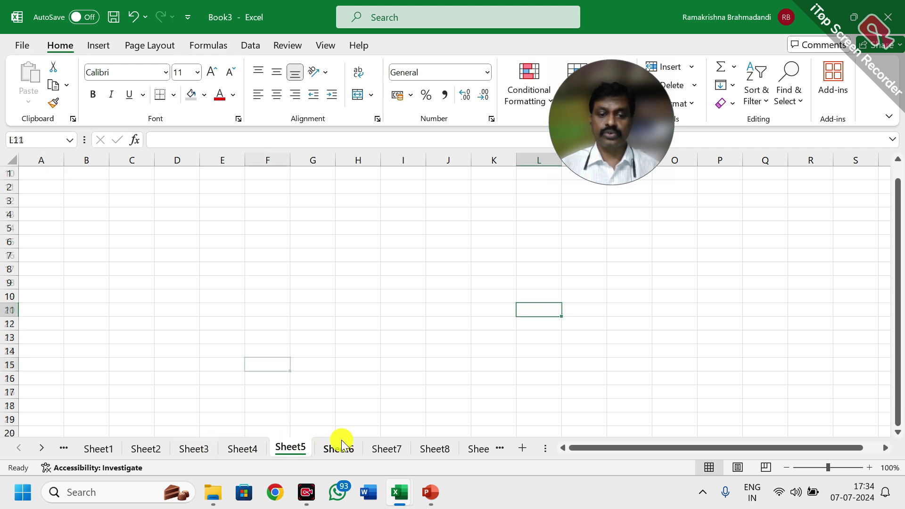
click(338, 448)
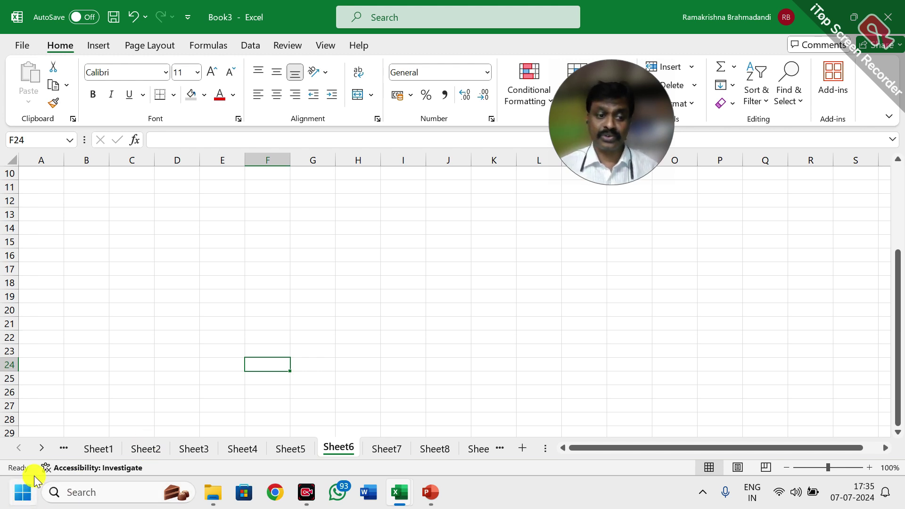
Activate Sheet11 from the list of all sheets.
right_click(42, 448)
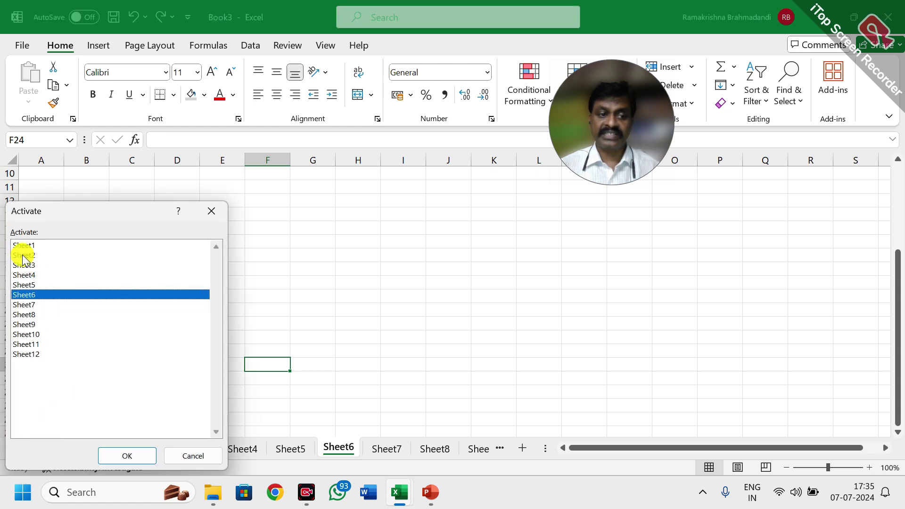
click(29, 343)
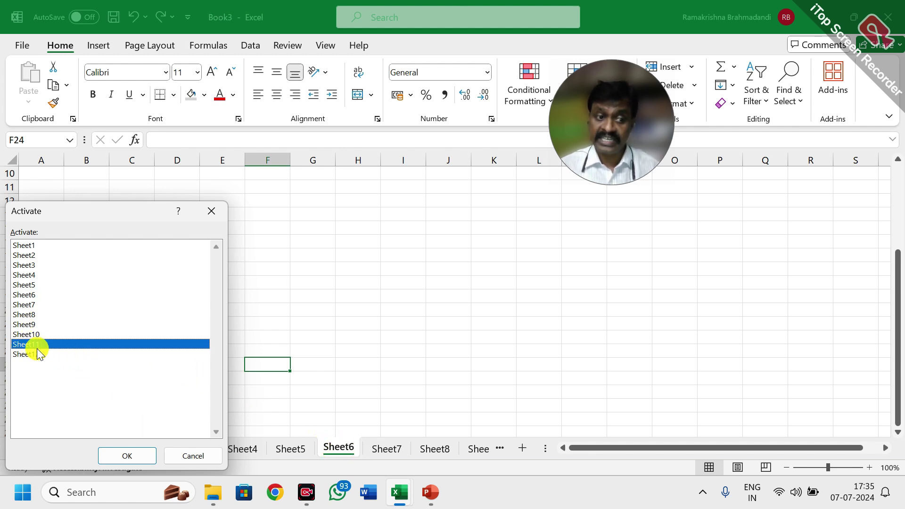
click(130, 452)
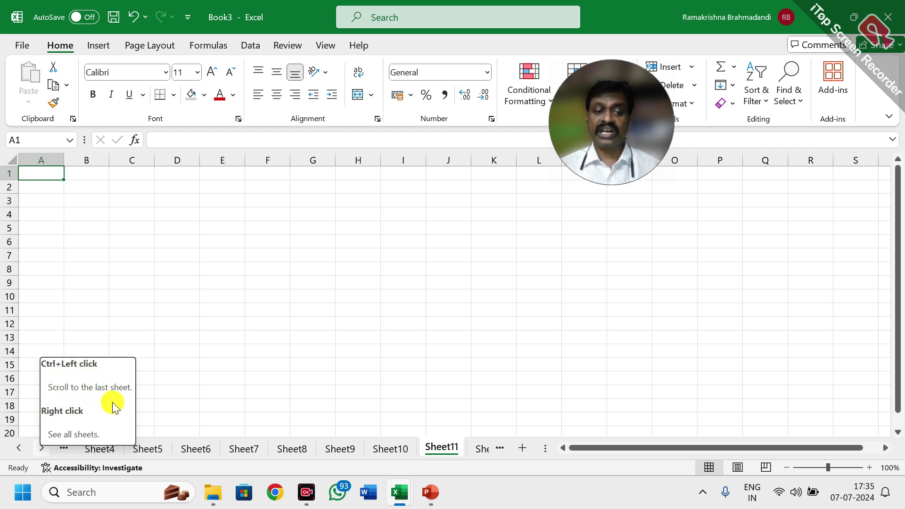
Browse the sheet names to the end of the workbook and back to Sheet1.
click(42, 447)
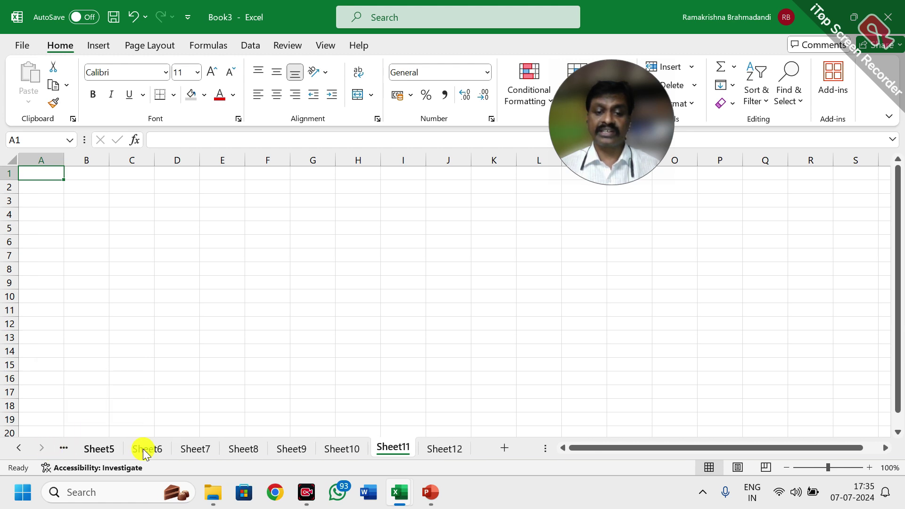
ctrl+click(19, 448)
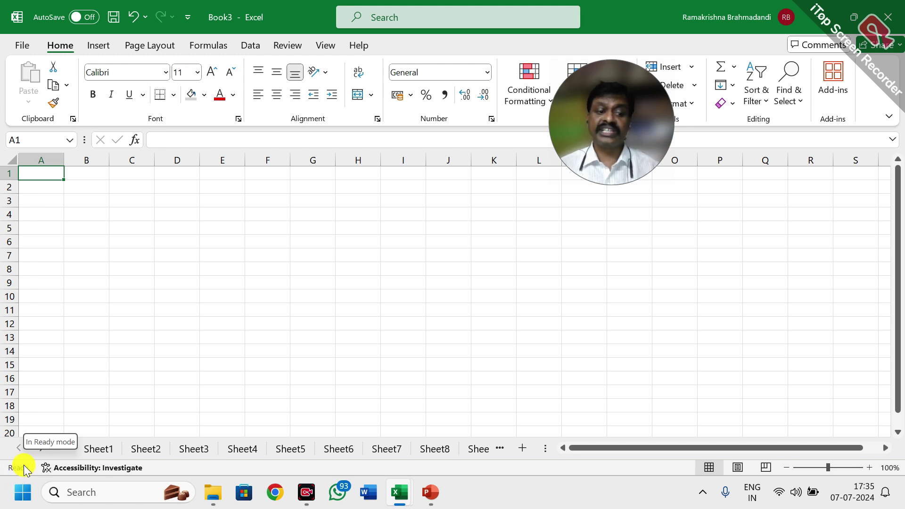
Enter the first part of a name in cell G6 and most of its second part in H6.
click(299, 239)
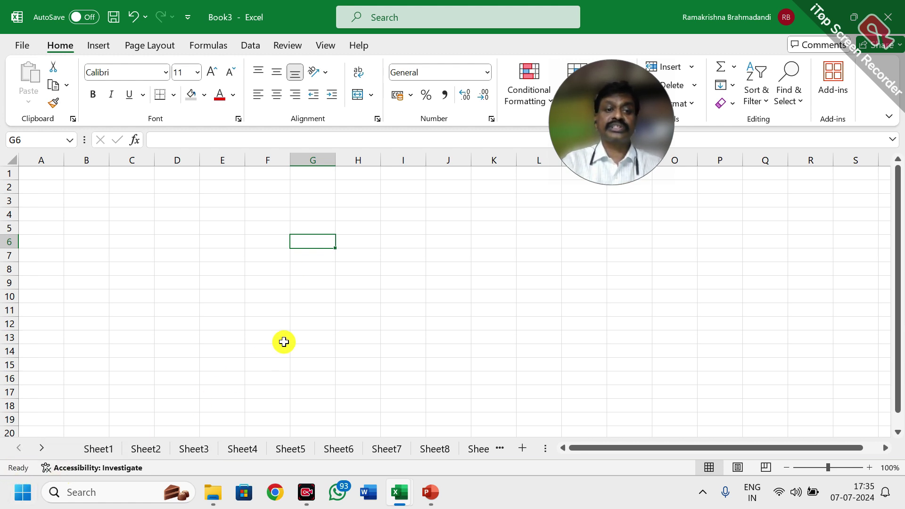
text(rama)
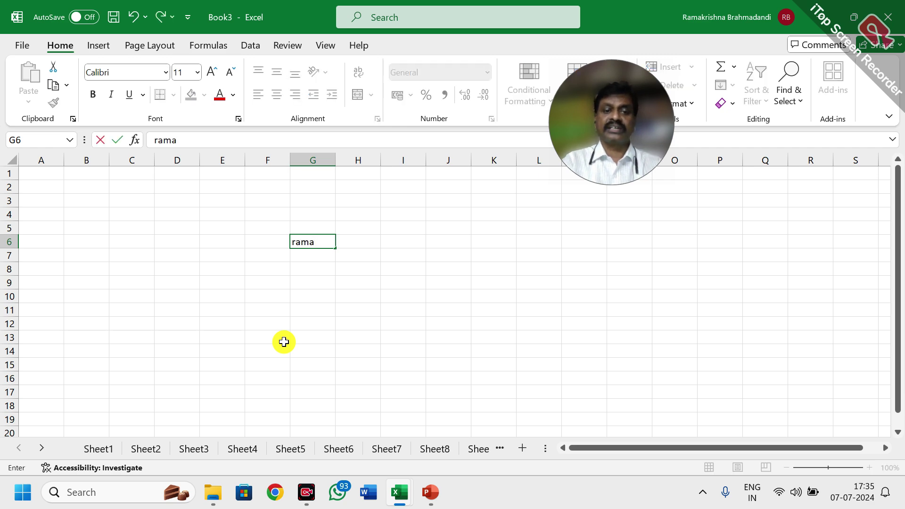
key(Tab)
text(krishn)
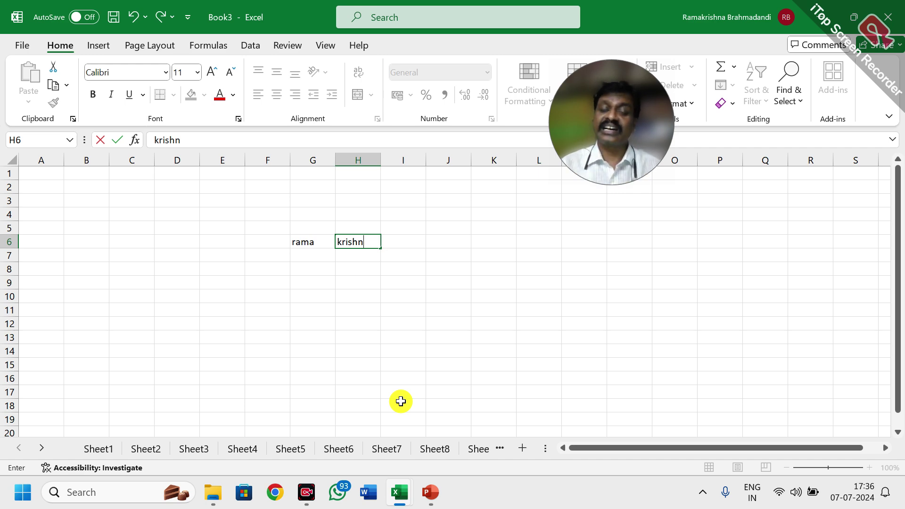
key(Tab)
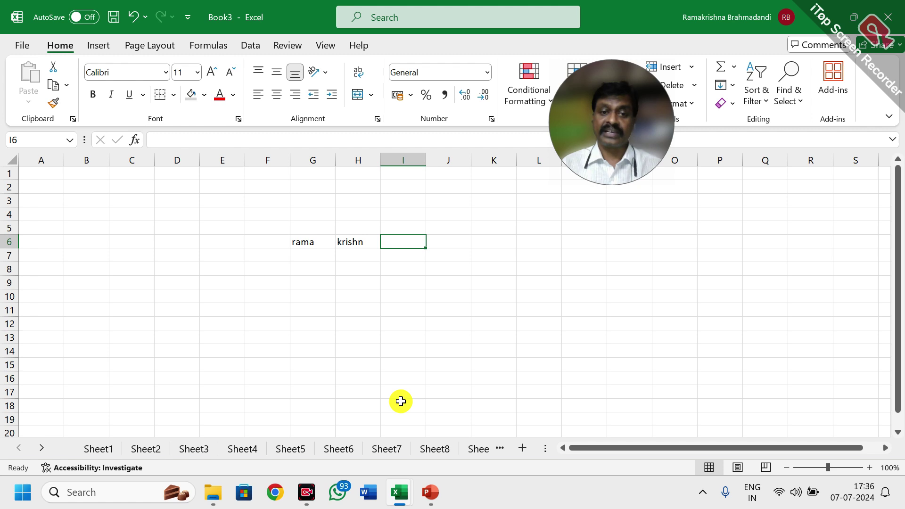
Complete the name in cell H6 by adding the missing final letter "a" to its existing text.
key(Left)
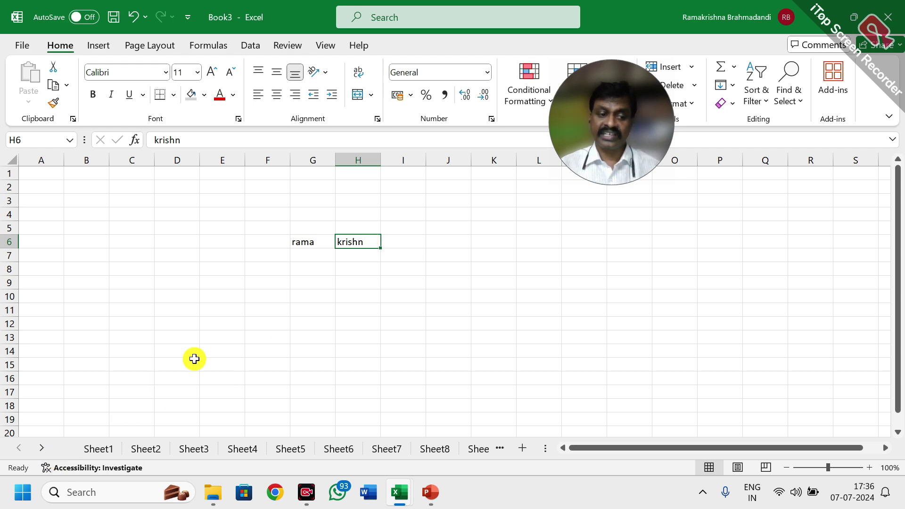
double_click(361, 239)
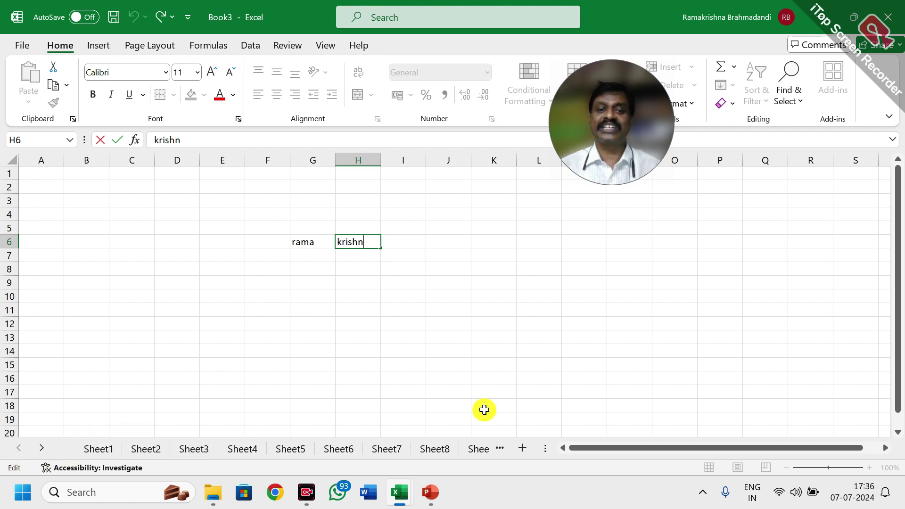
text(a)
key(Return)
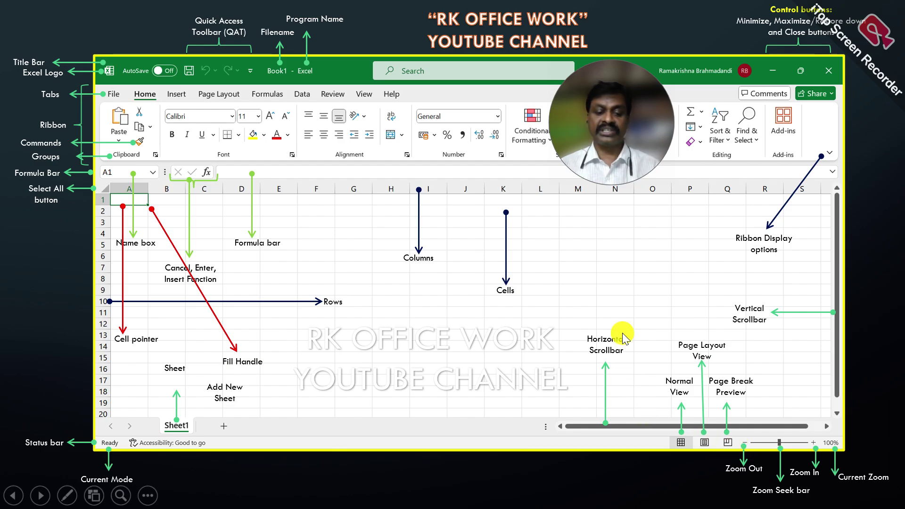
Return from the slide show to Excel and bring up the Pivot Table sheet of the Class 1 workbook.
key(alt+Tab)
click(273, 308)
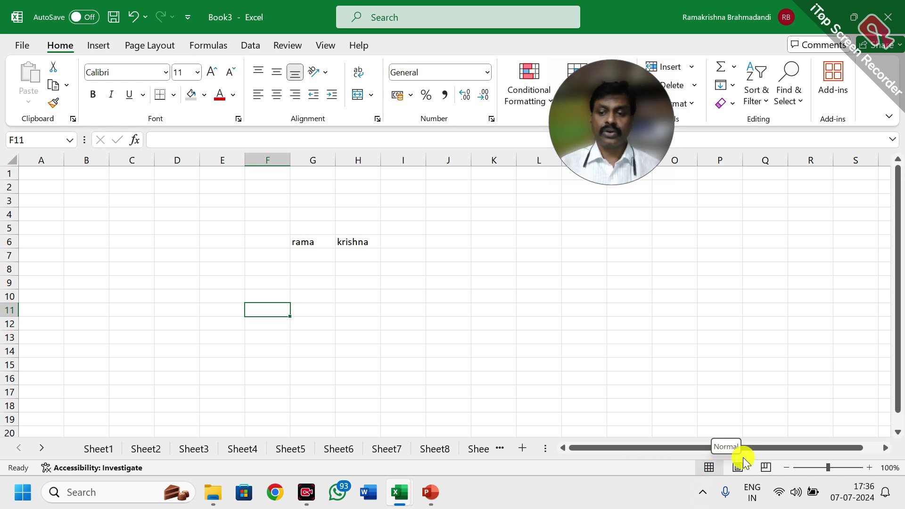
mouse_move(399, 492)
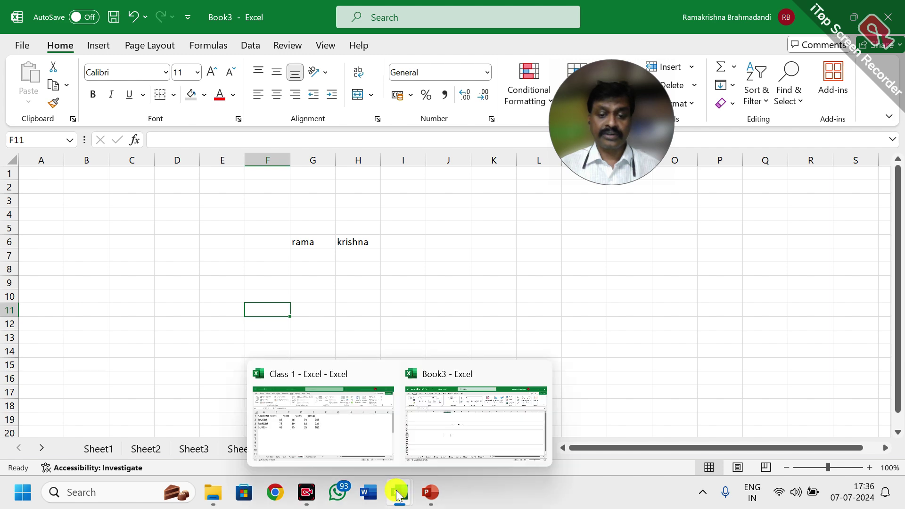
click(343, 429)
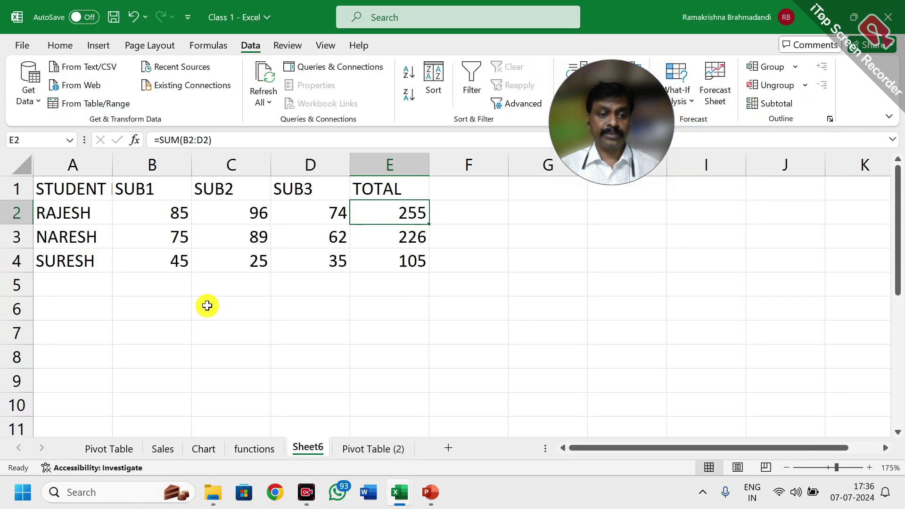
click(125, 450)
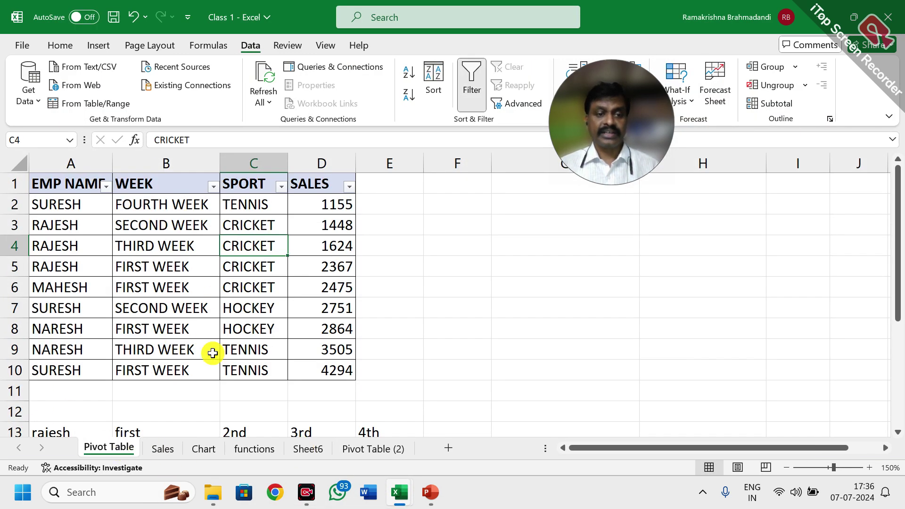
scroll(151, 302, down, 4)
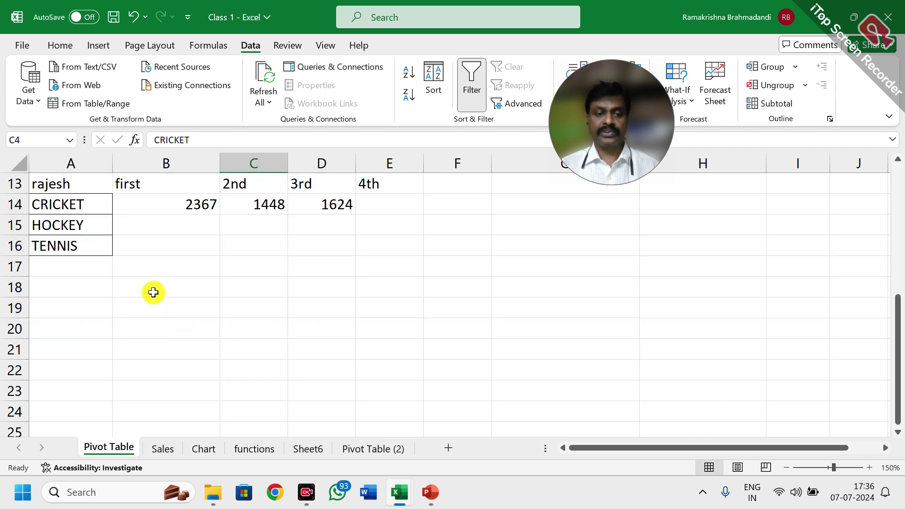
scroll(151, 293, up, 4)
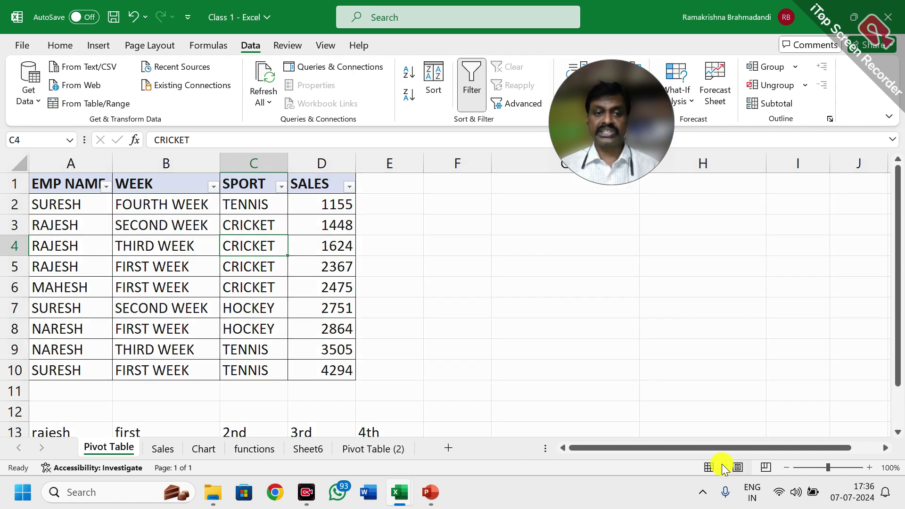
Display the Pivot Table sheet in Page Layout view and examine its pages, including the header and footer areas.
click(738, 467)
scroll(247, 295, down, 3)
scroll(247, 295, up, 3)
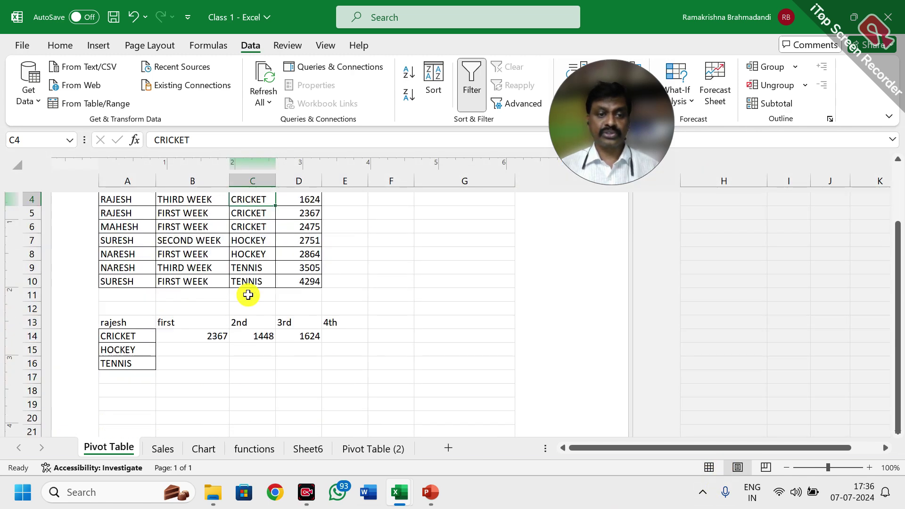
scroll(328, 297, down, 10)
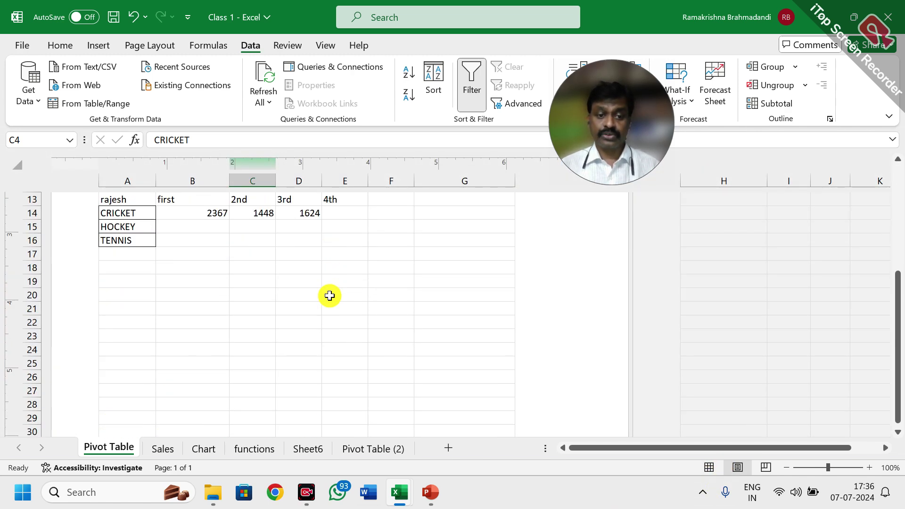
scroll(328, 300, down, 5)
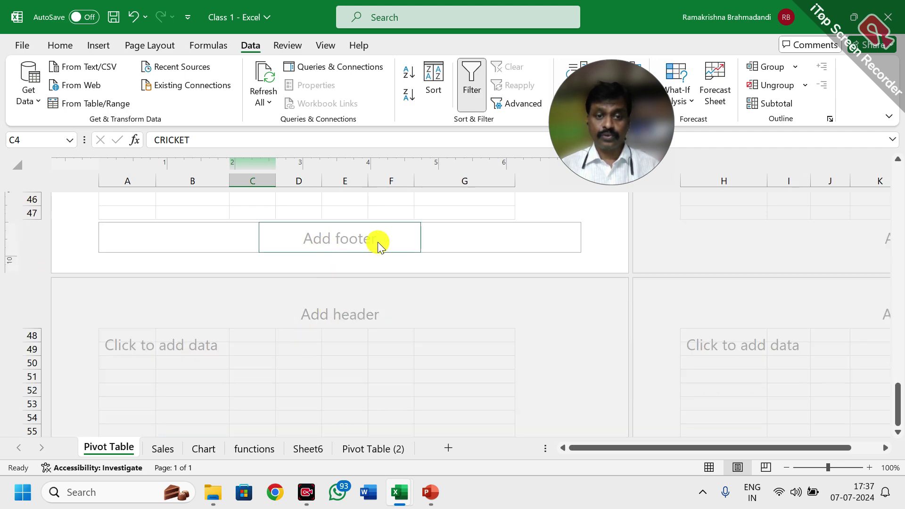
scroll(374, 240, up, 10)
scroll(178, 337, up, 6)
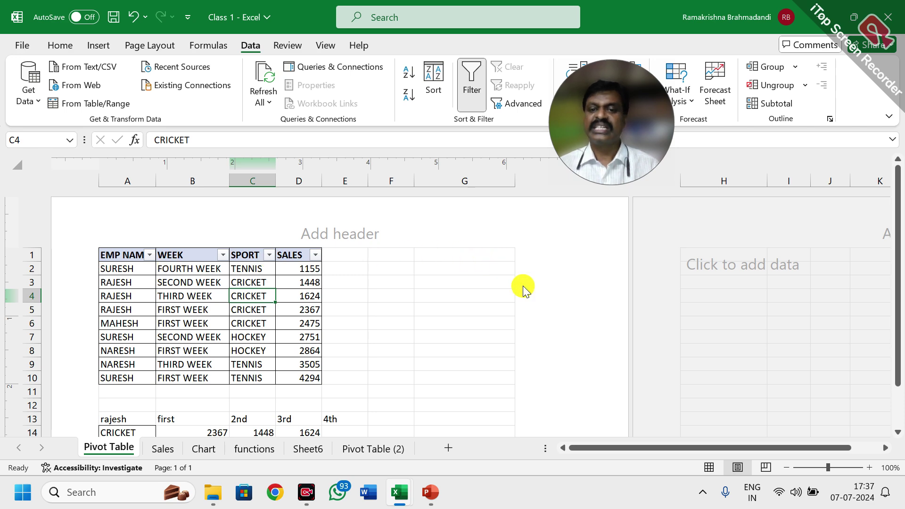
scroll(403, 318, down, 4)
scroll(403, 317, up, 4)
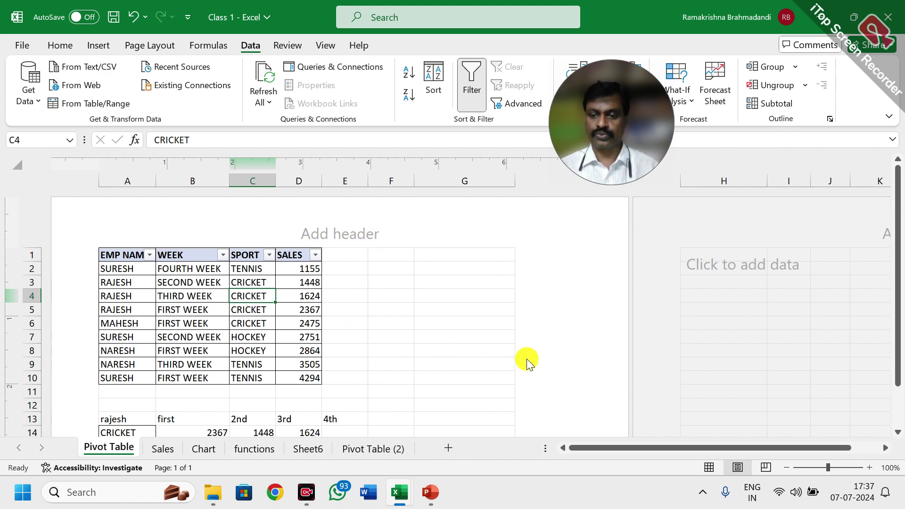
Show the sheet in Page Break Preview and shrink the page area to A1:D10.
click(766, 467)
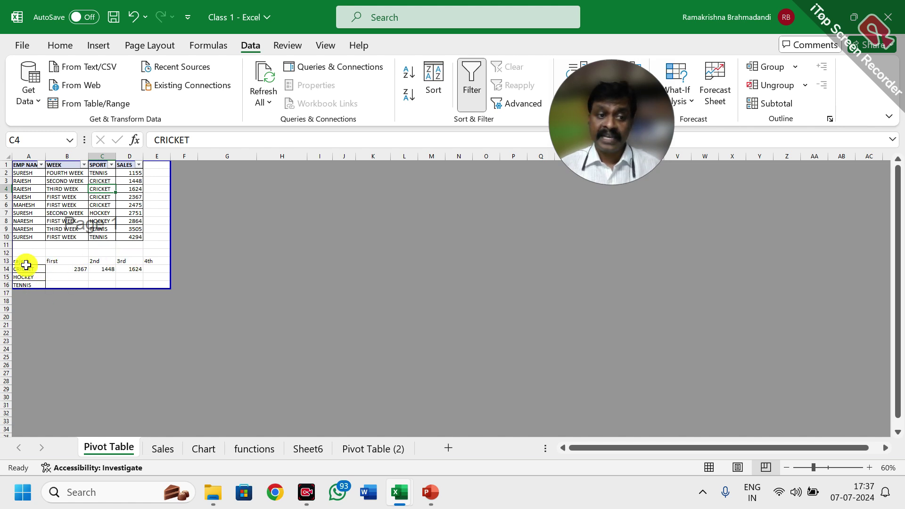
click(134, 234)
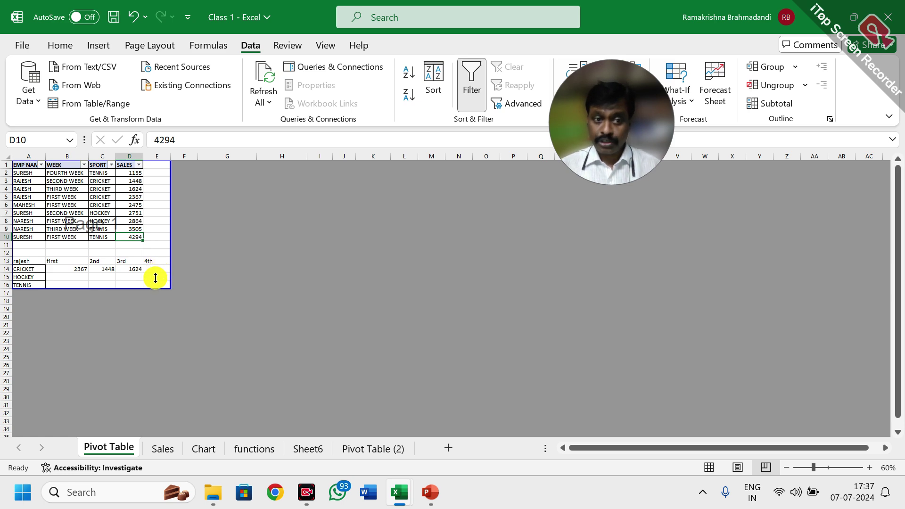
drag(158, 279, 132, 239)
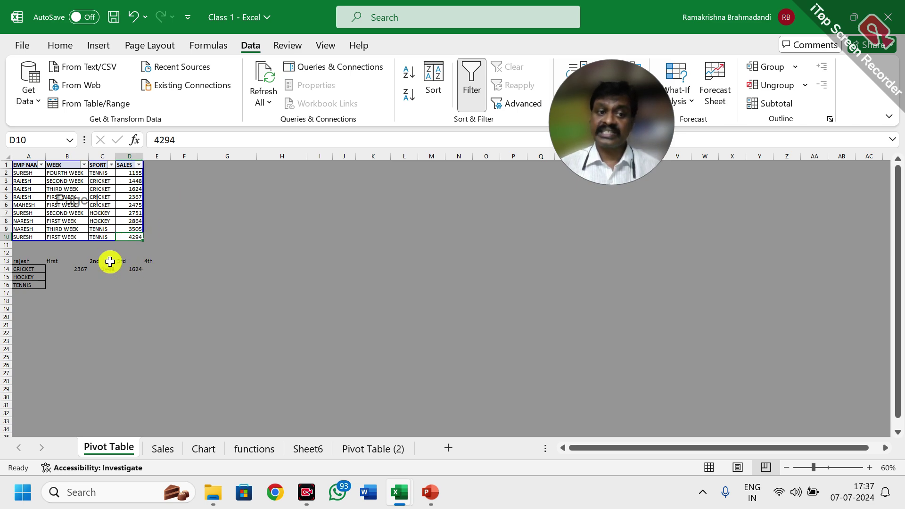
Check the reduced page area in the print preview and return to the sheet.
key(ctrl+p)
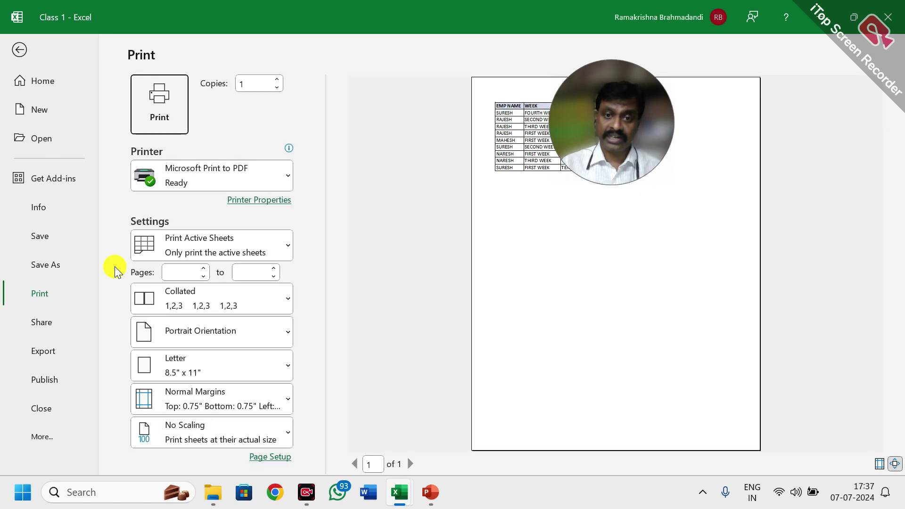
drag(593, 120, 770, 204)
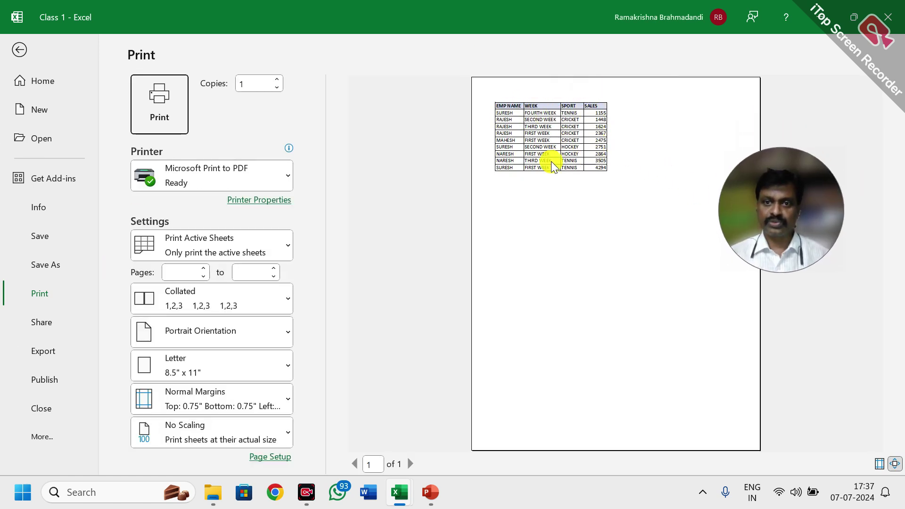
click(20, 51)
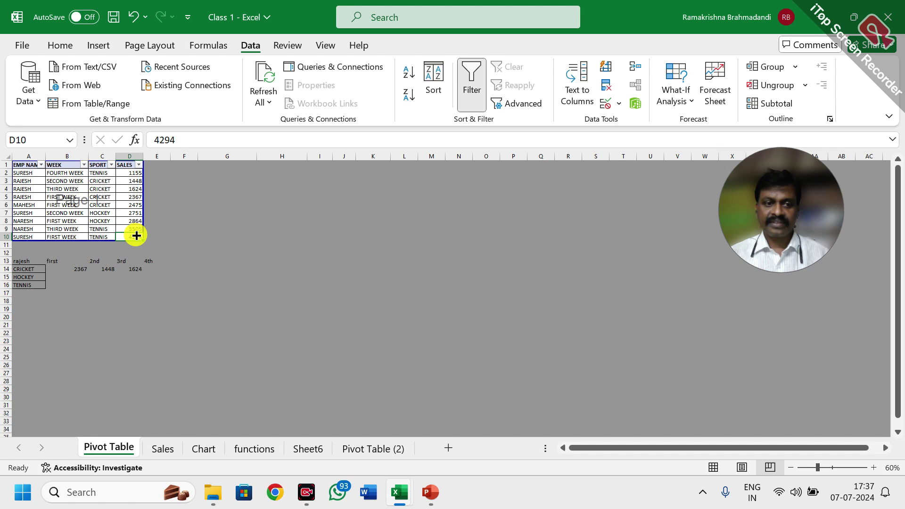
Extend the page area down to row 15 and check it in the print preview.
drag(108, 228, 109, 273)
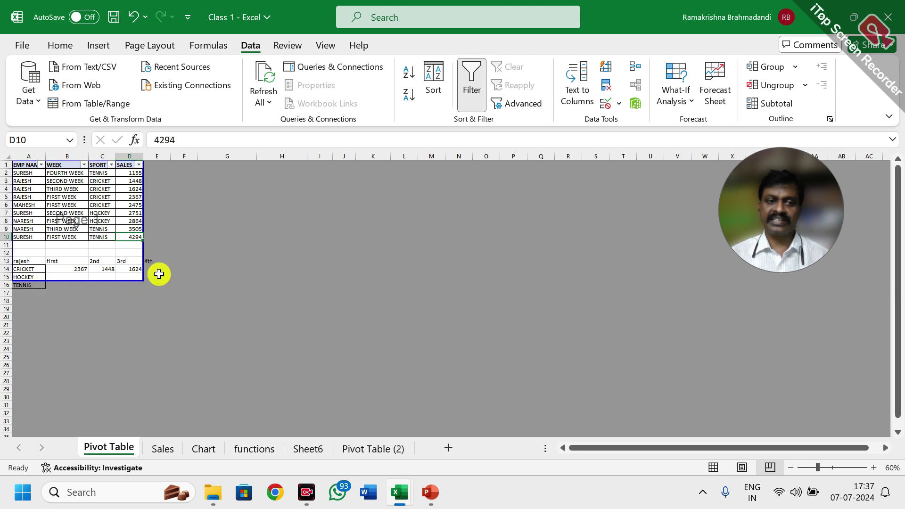
key(ctrl+p)
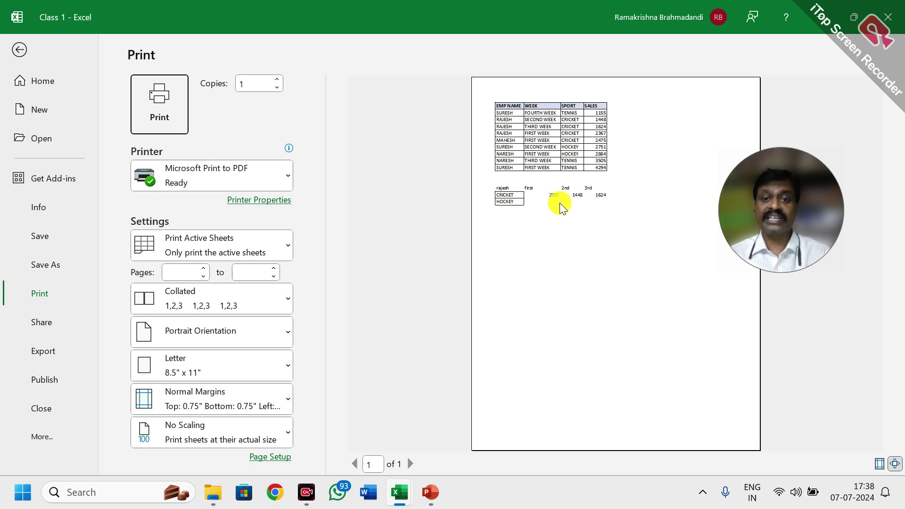
key(Escape)
Extend the page area to A1:E17, then return to Normal view with cell D3 selected.
drag(131, 271, 165, 300)
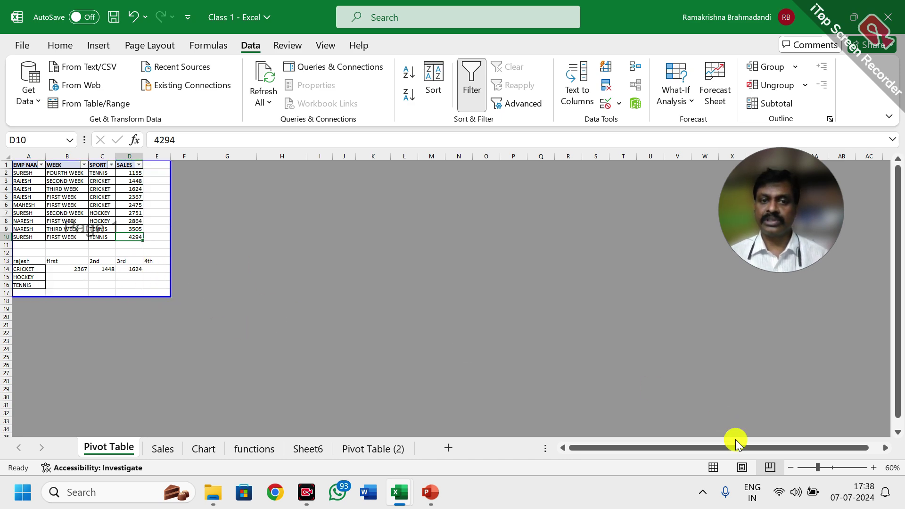
click(713, 467)
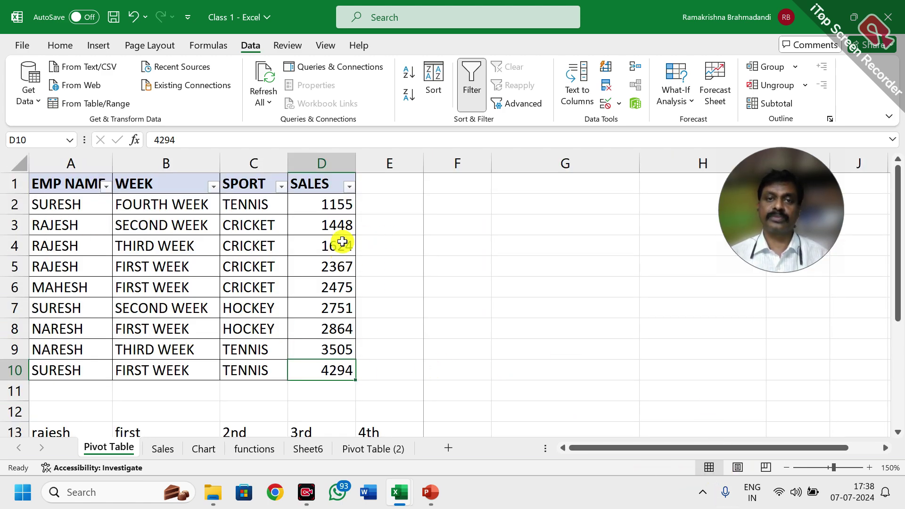
click(320, 221)
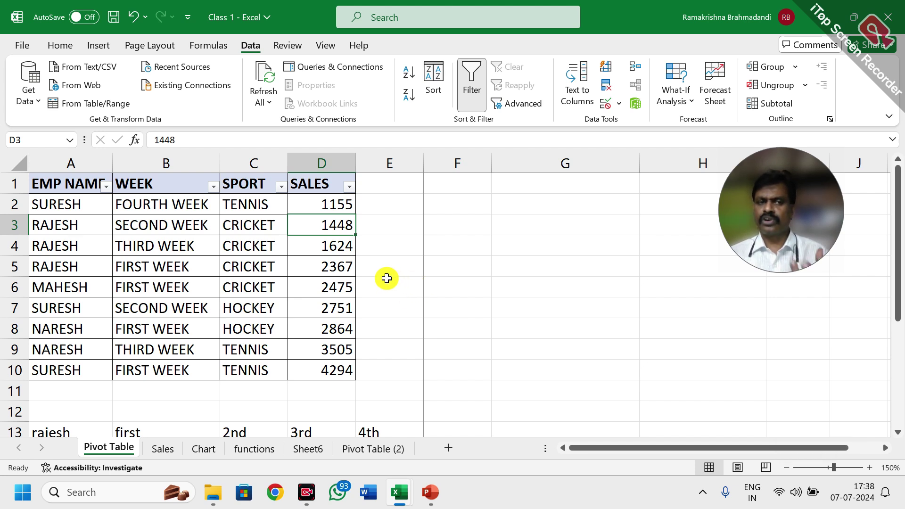
Zoom the Pivot Table sheet in to 200% and display the Home commands.
click(869, 468)
click(869, 468)
click(869, 468)
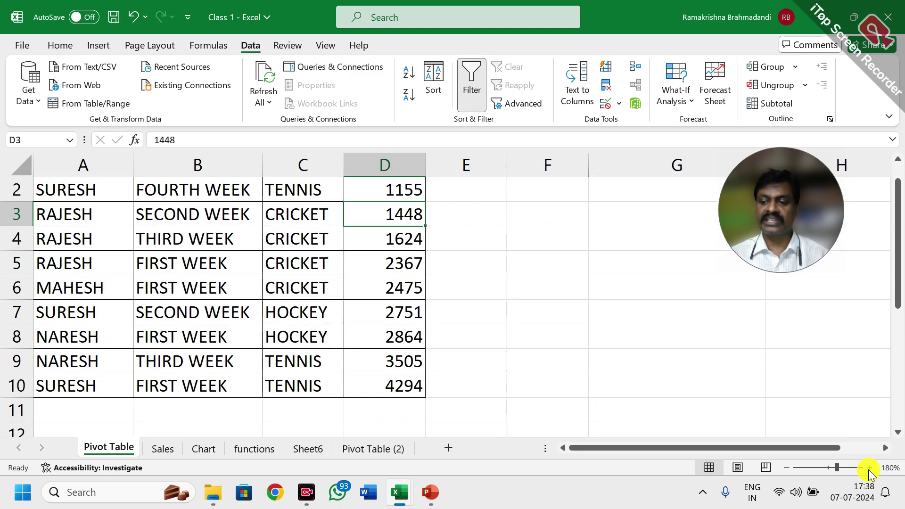
click(869, 468)
click(869, 468)
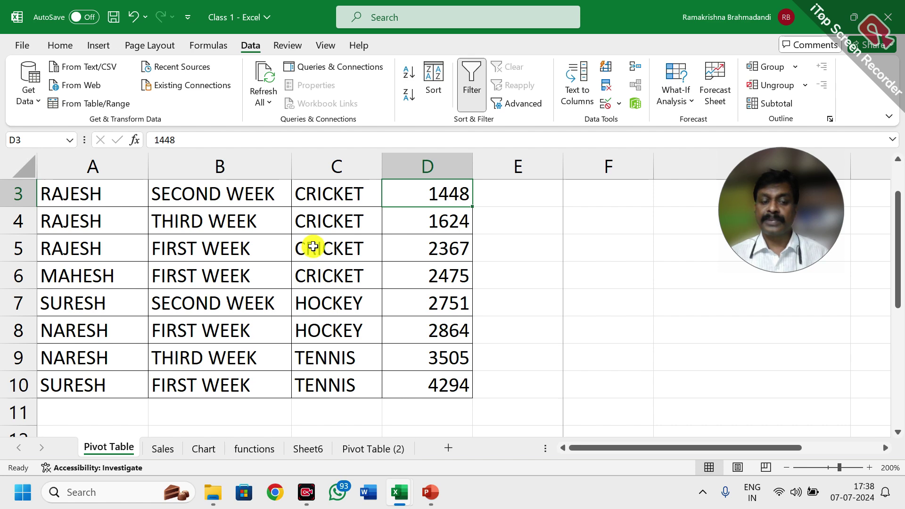
scroll(313, 246, up, 1)
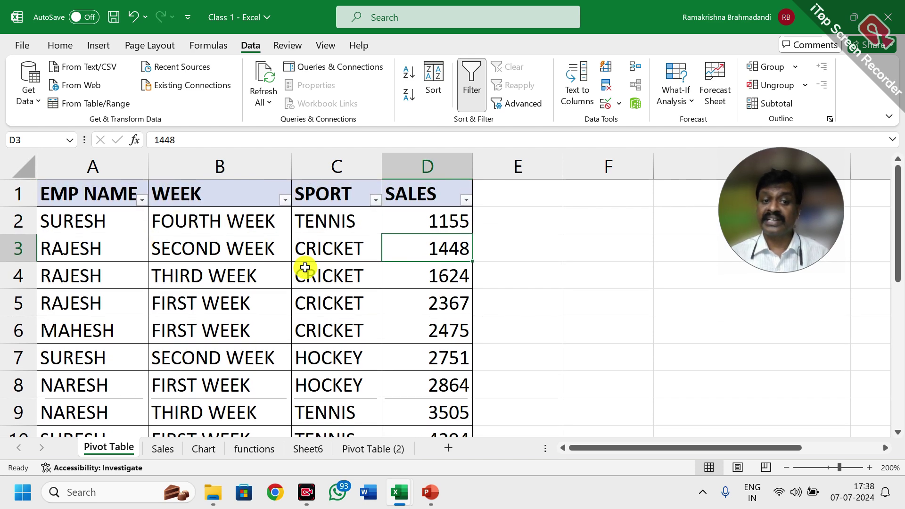
click(62, 47)
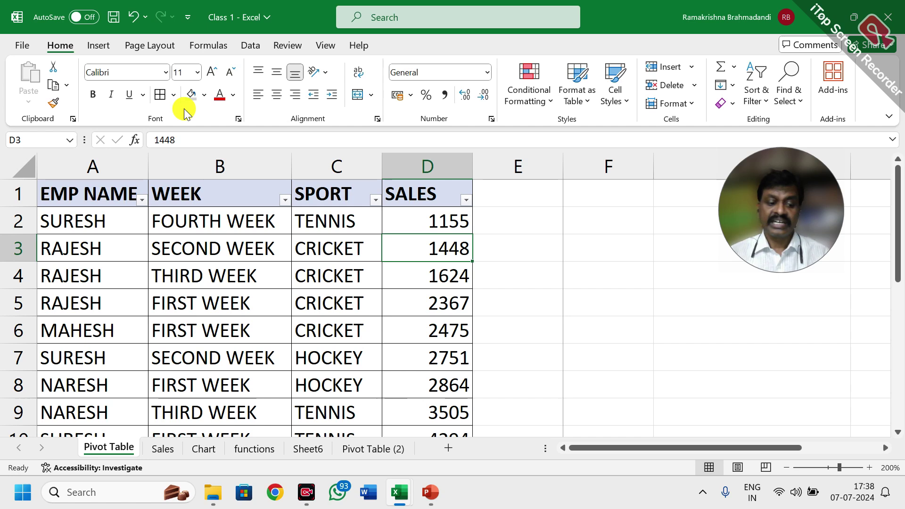
Check the Pivot Table sheet enlarged in the print preview and return to the sheet.
key(ctrl+p)
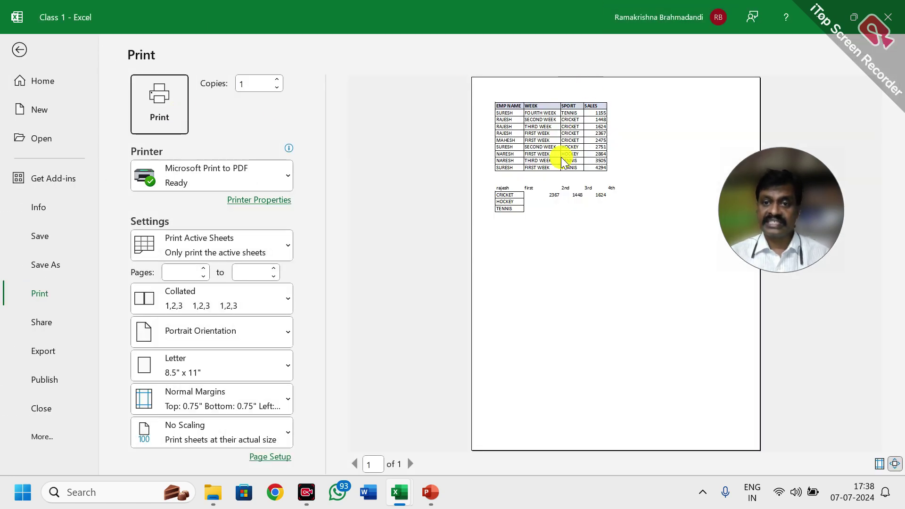
click(563, 161)
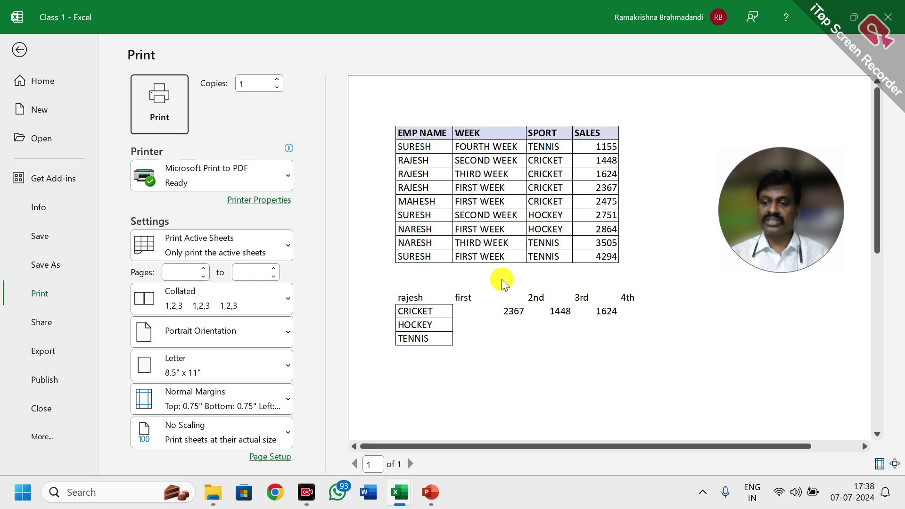
key(Escape)
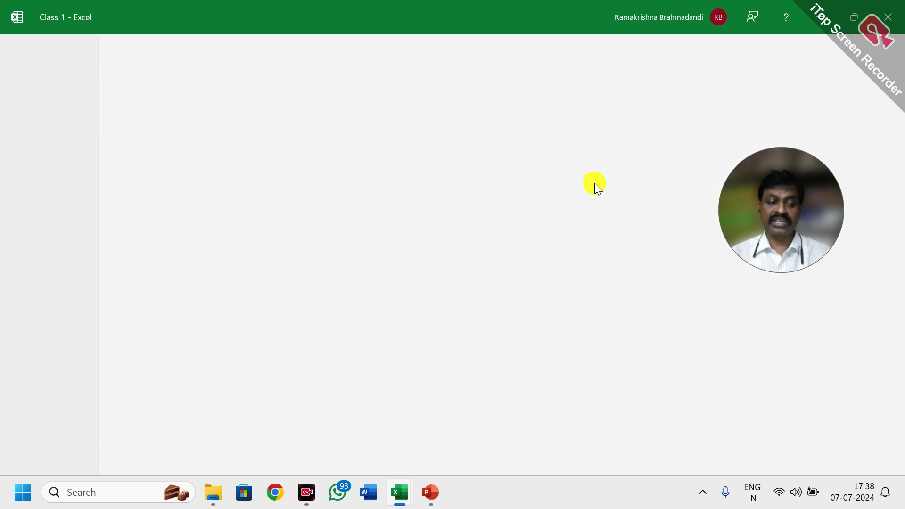
Zoom the Pivot Table sheet out gradually to 100%.
ctrl+scroll(381, 288, down, 2)
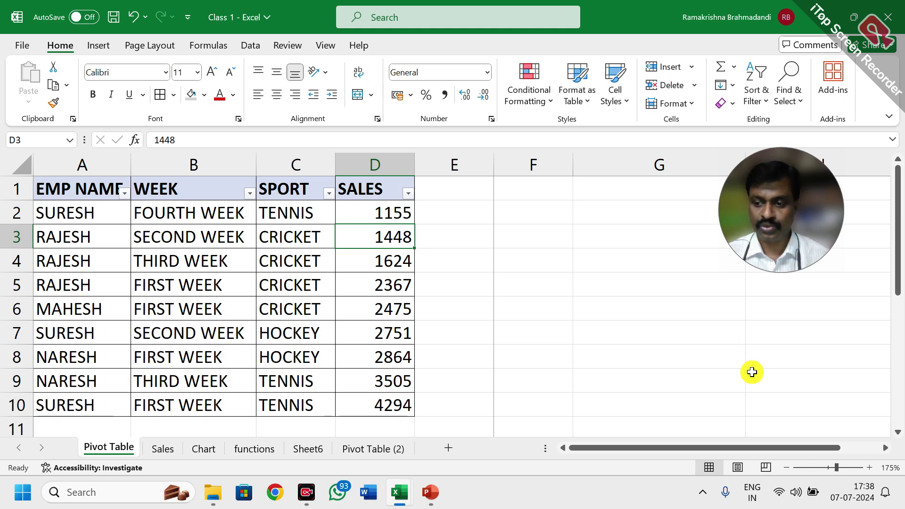
click(785, 469)
click(785, 469)
click(785, 469)
click(785, 469)
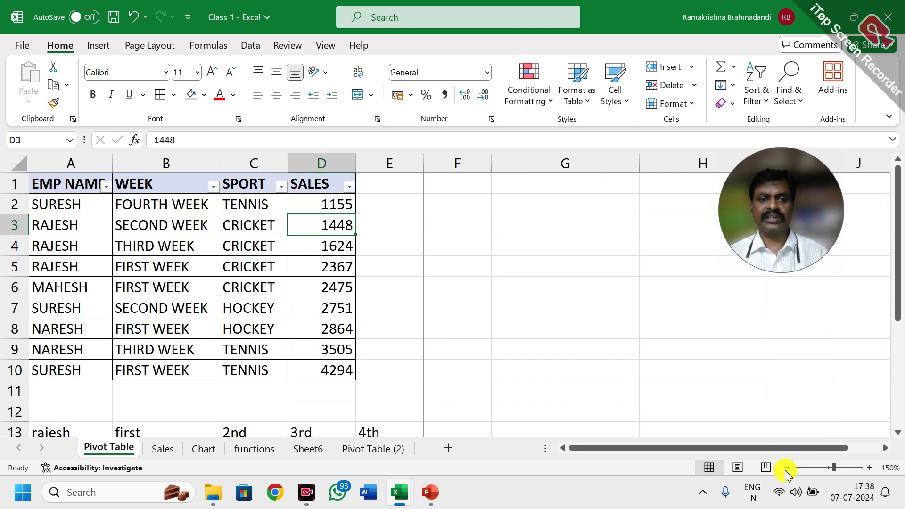
click(785, 469)
click(785, 469)
click(785, 469)
click(785, 469)
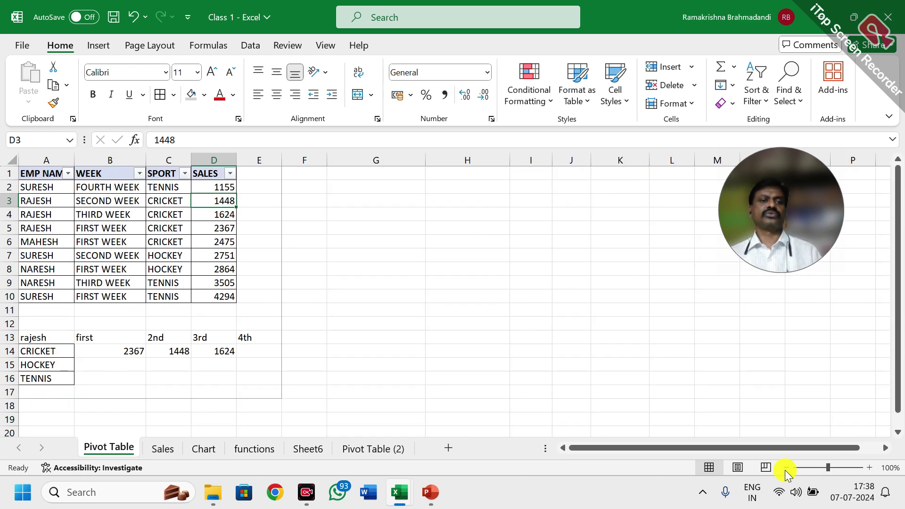
Zoom the Pivot Table sheet in to 130% in small increments.
click(869, 467)
click(869, 467)
click(870, 468)
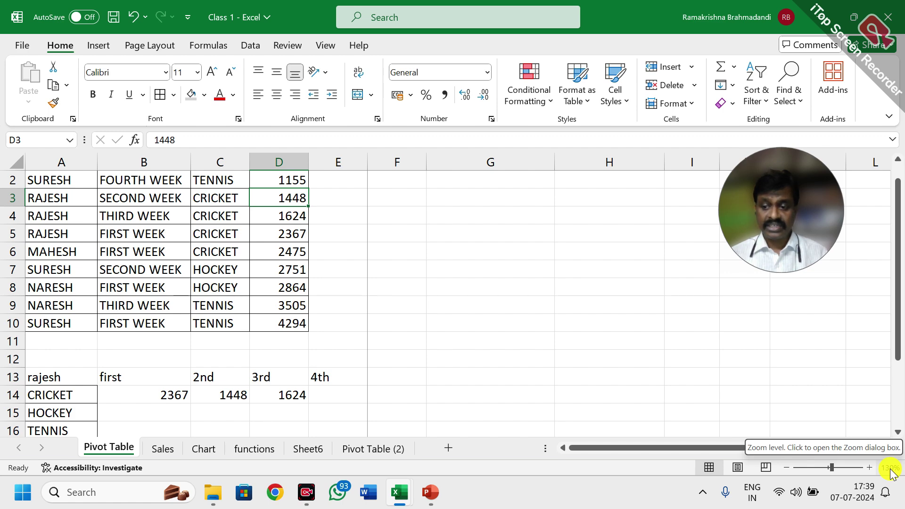
Set the sheet's magnification to the preset 100% in the Zoom dialog, then reopen the dialog and confirm the same setting.
click(889, 468)
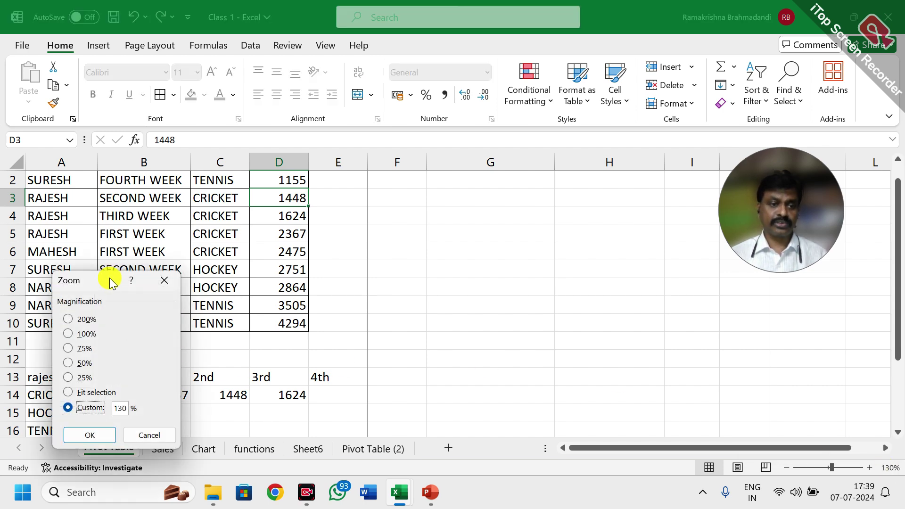
drag(113, 281, 485, 168)
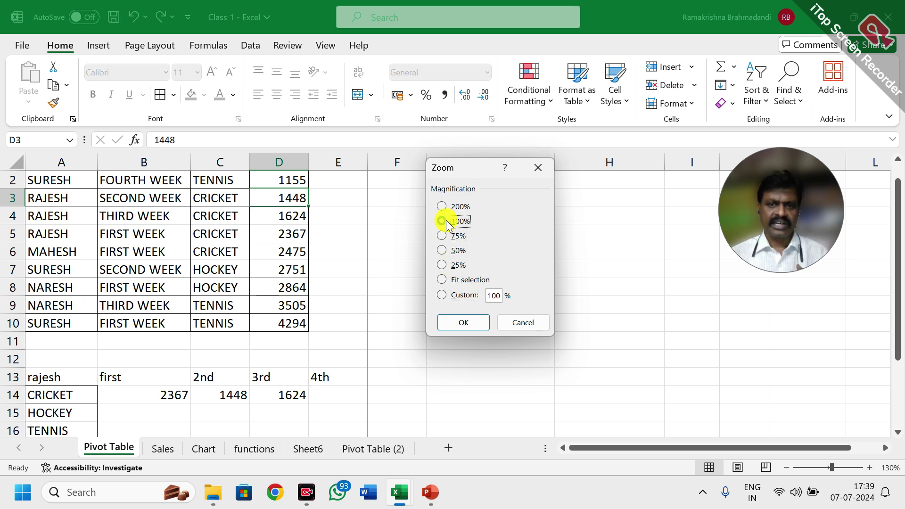
click(464, 322)
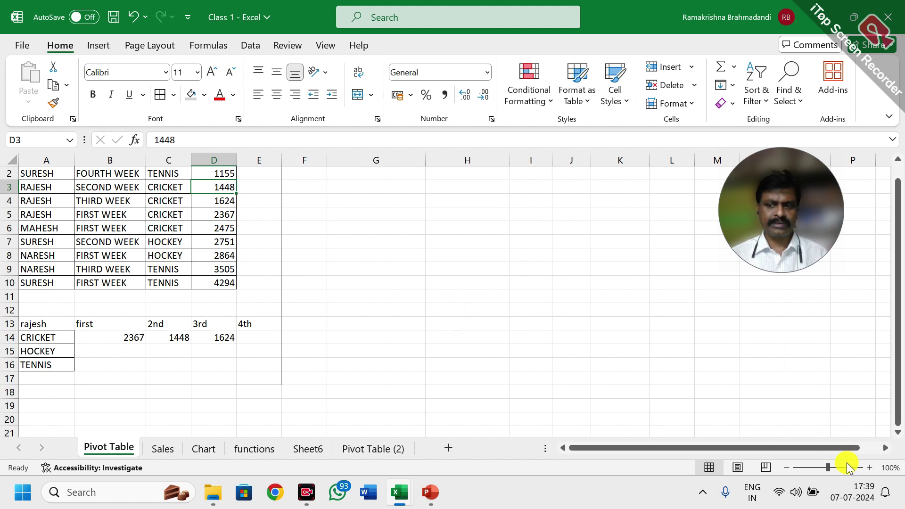
click(892, 469)
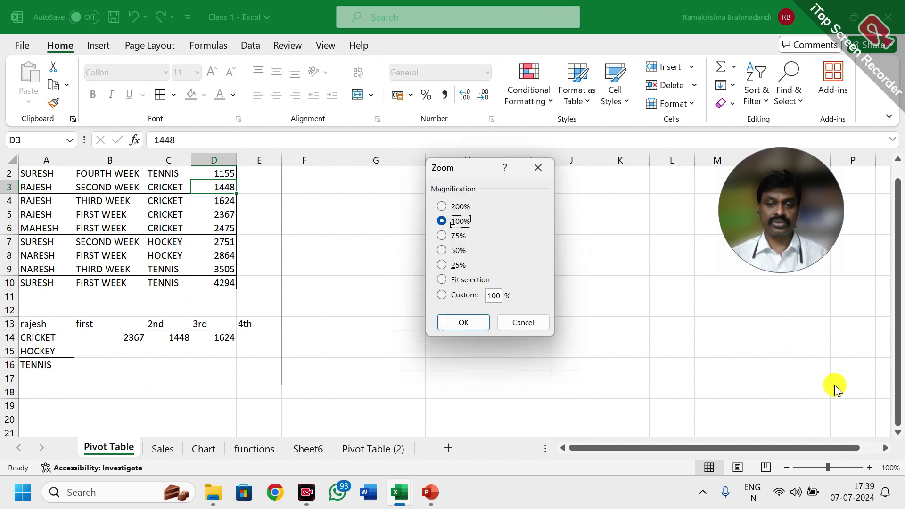
click(471, 320)
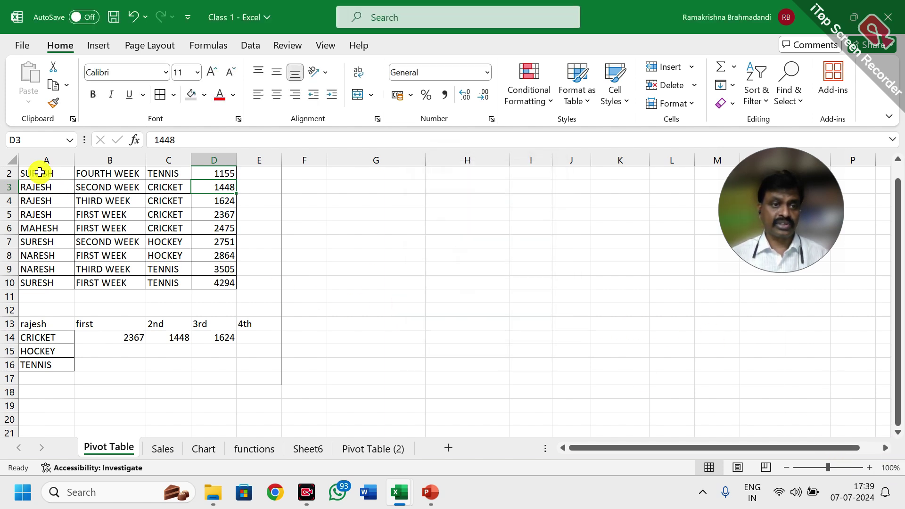
Fit the zoom to the selected range A1:D10, then review the Zoom dialog and close it without changes.
scroll(37, 173, up, 1)
drag(35, 173, 199, 292)
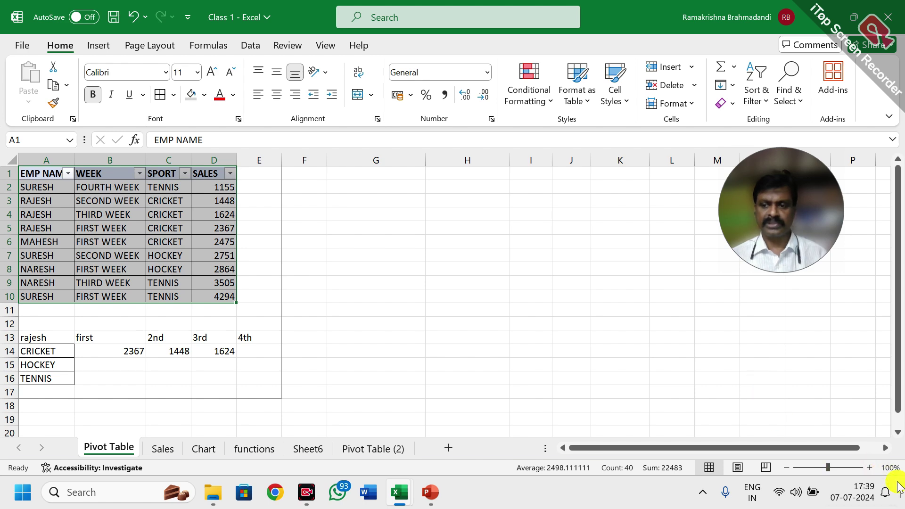
click(890, 468)
click(451, 281)
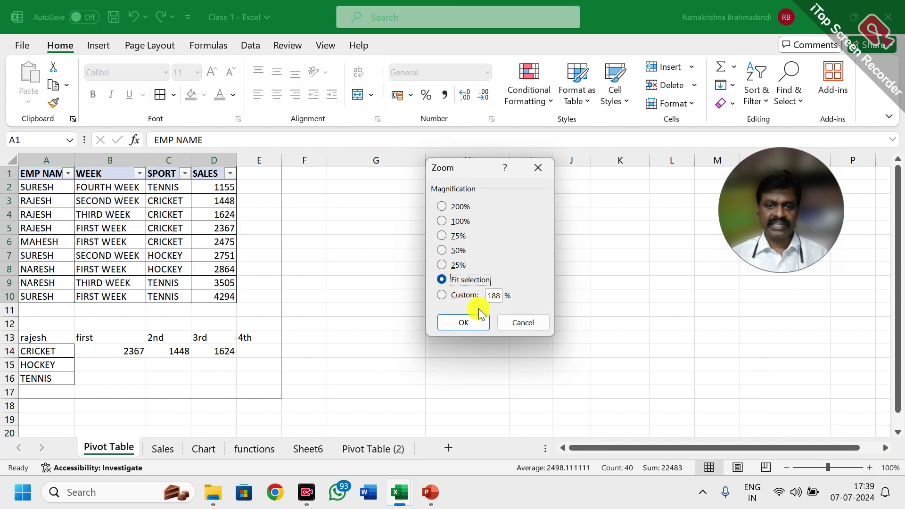
click(467, 321)
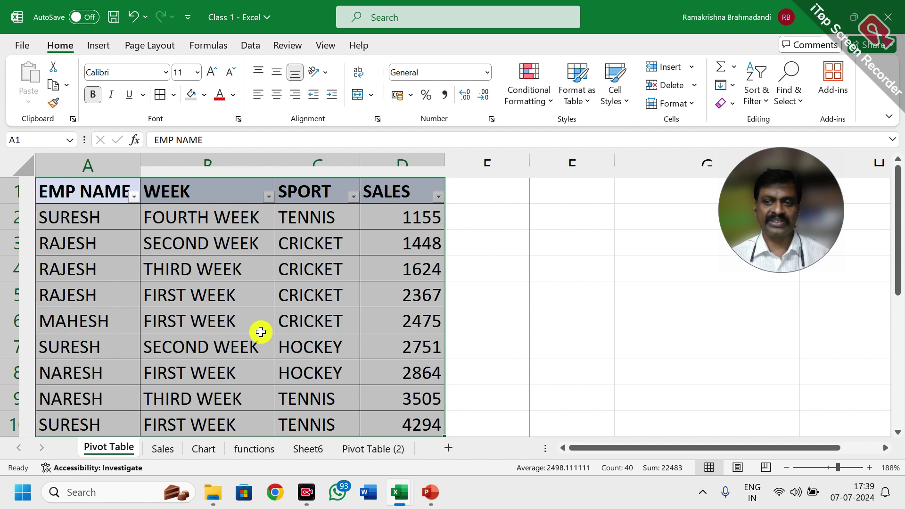
click(890, 468)
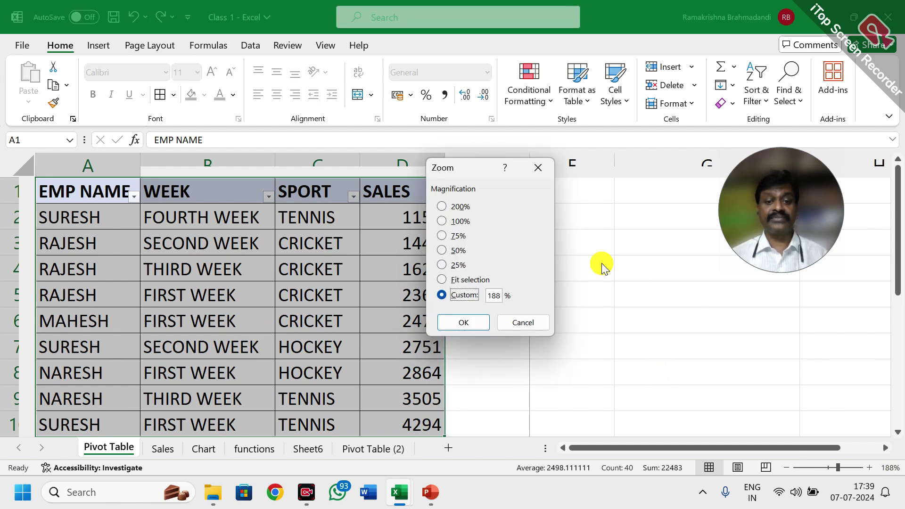
click(526, 326)
Deselect the table range, zoom the sheet out to 145% and select cell D5.
click(370, 271)
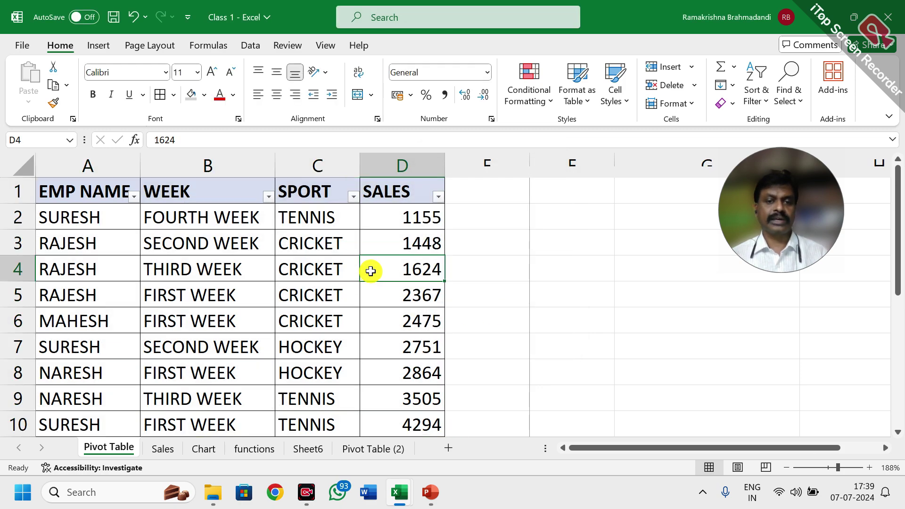
scroll(370, 268, down, 3)
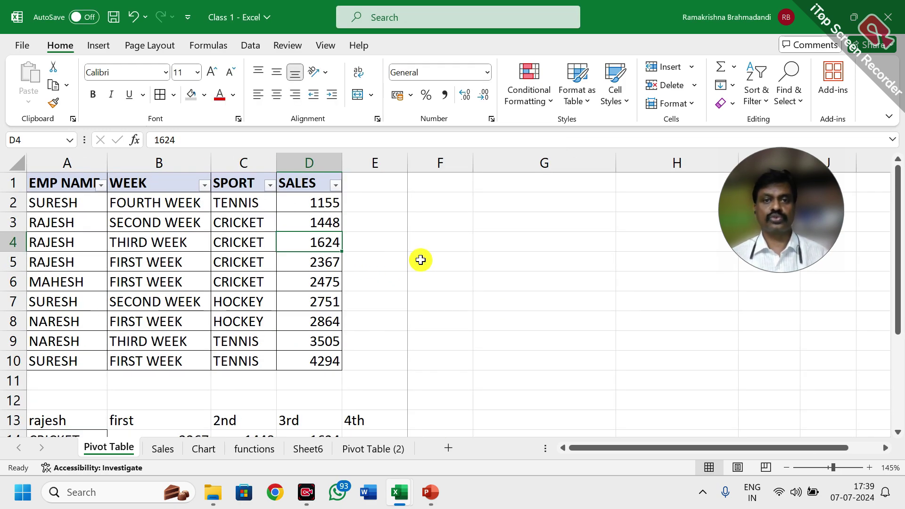
click(314, 261)
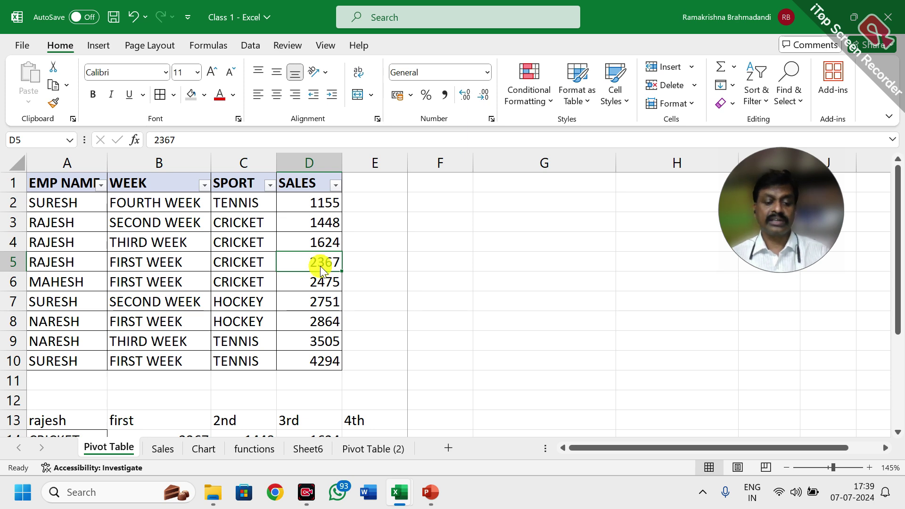
Switch to the running PowerPoint slide show with the labelled diagram of the Excel window.
key(alt+Tab)
mouse_move(430, 490)
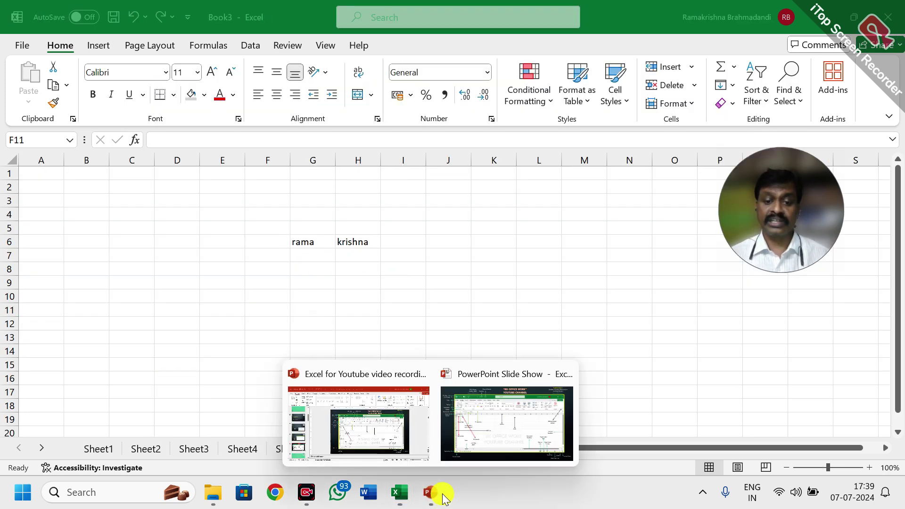
click(495, 431)
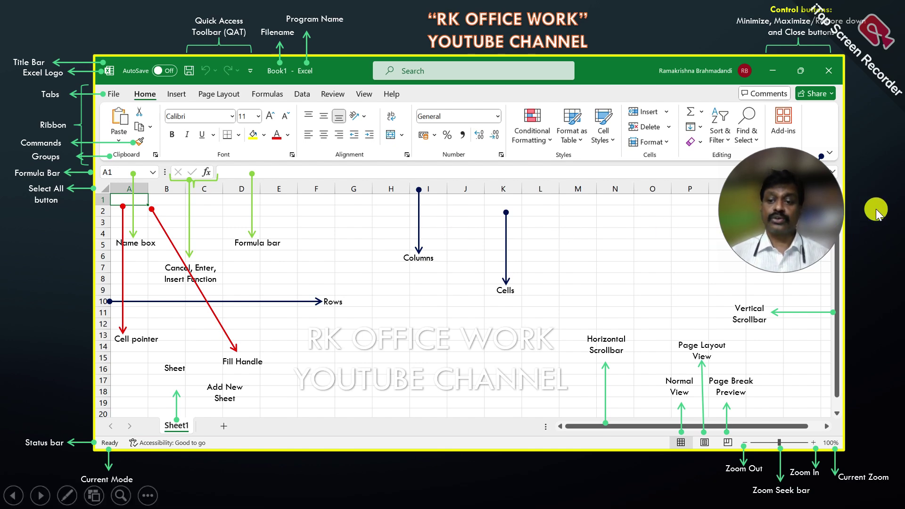